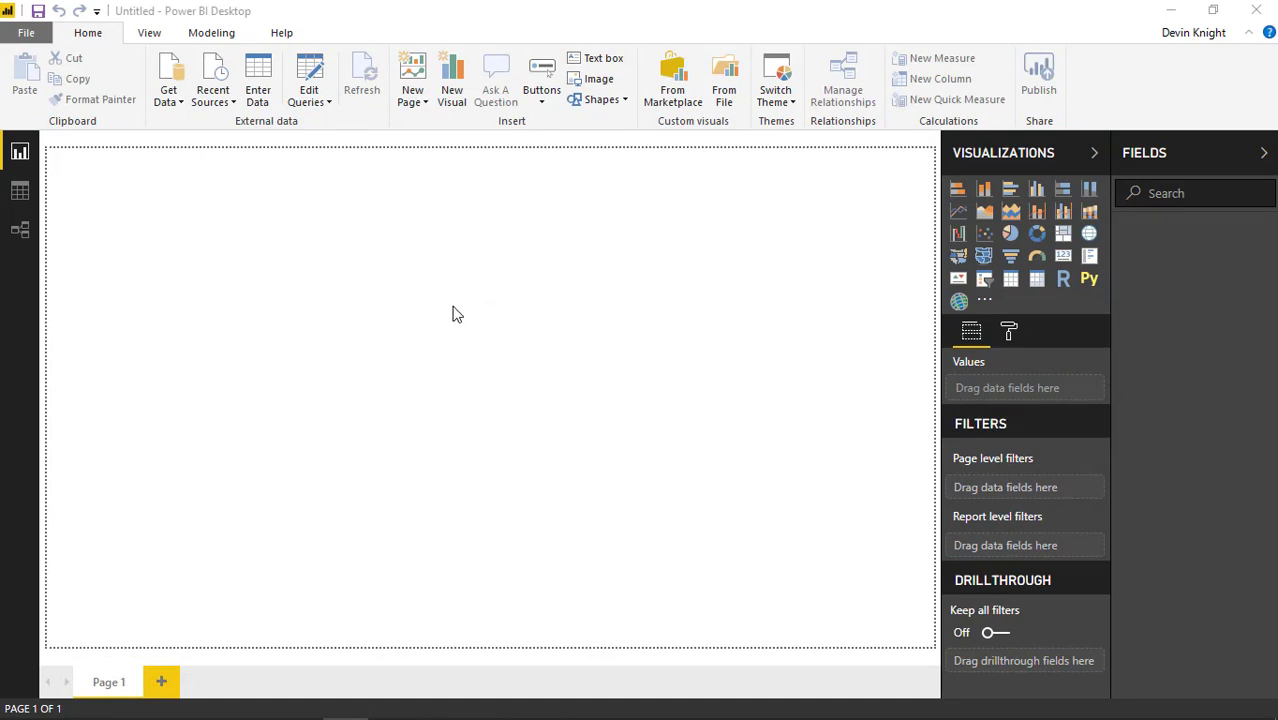
# Open the Training Completed.xlsx workbook as an Excel data source
pyautogui.click(172, 98)
pyautogui.click(209, 150)
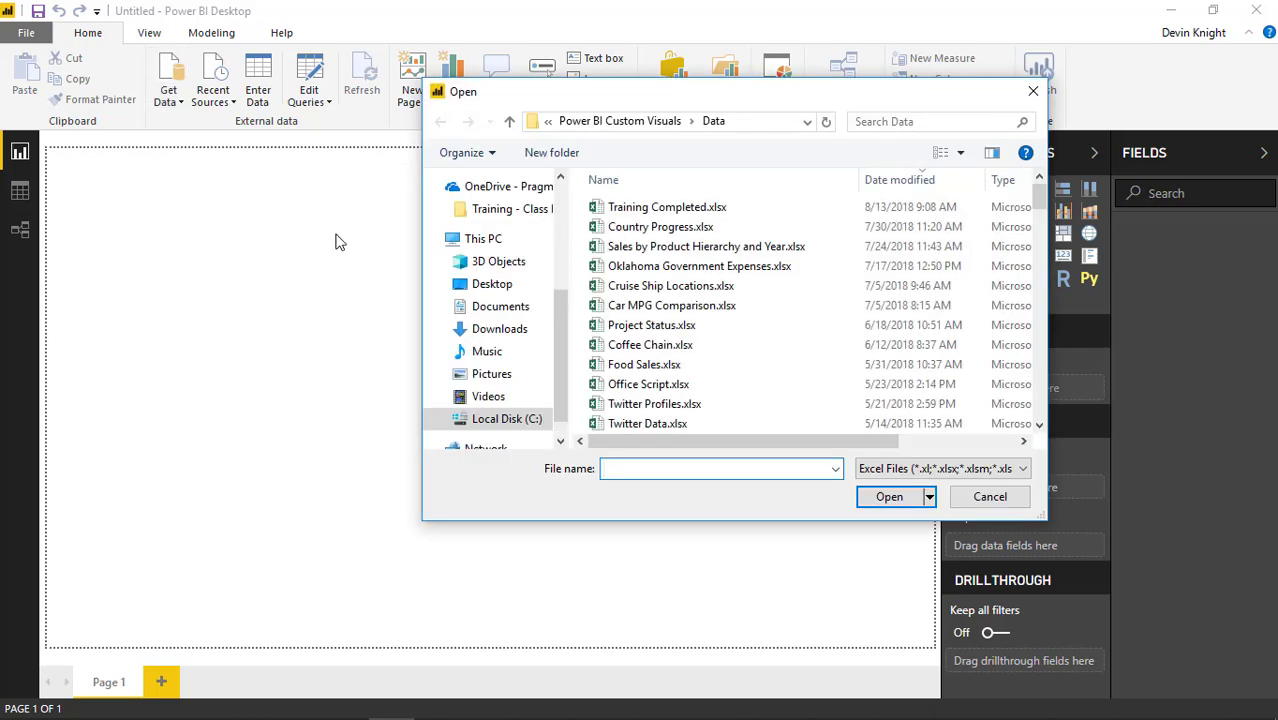
pyautogui.click(638, 210)
pyautogui.click(889, 497)
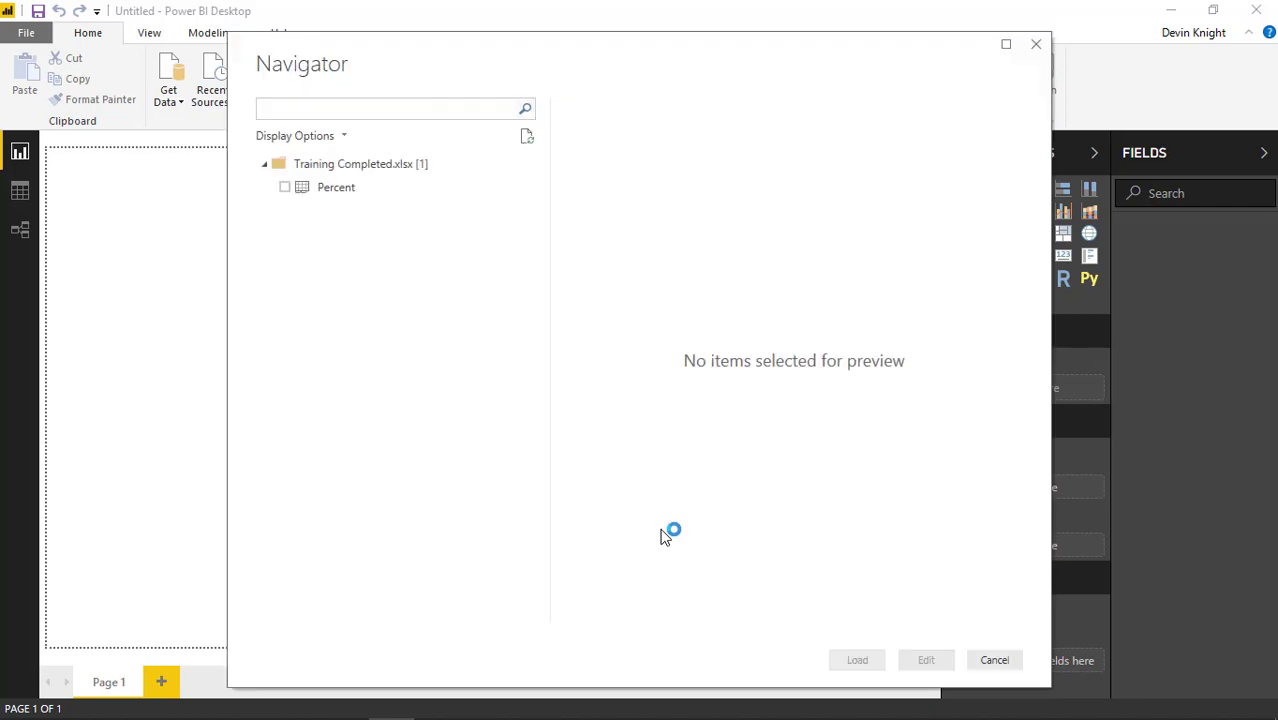
# Check the Percent table in Navigator and preview its Year, Percent and Department columns
pyautogui.click(285, 188)
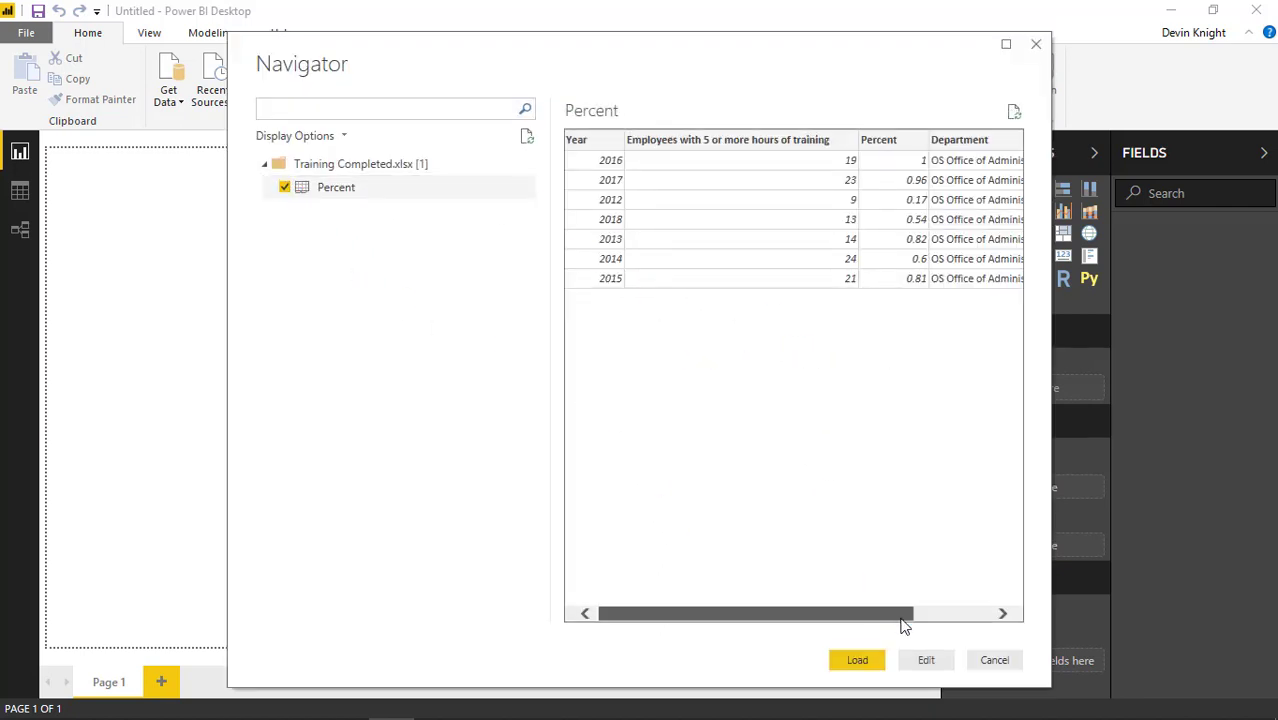
pyautogui.moveTo(902, 613); pyautogui.dragTo(994, 612)
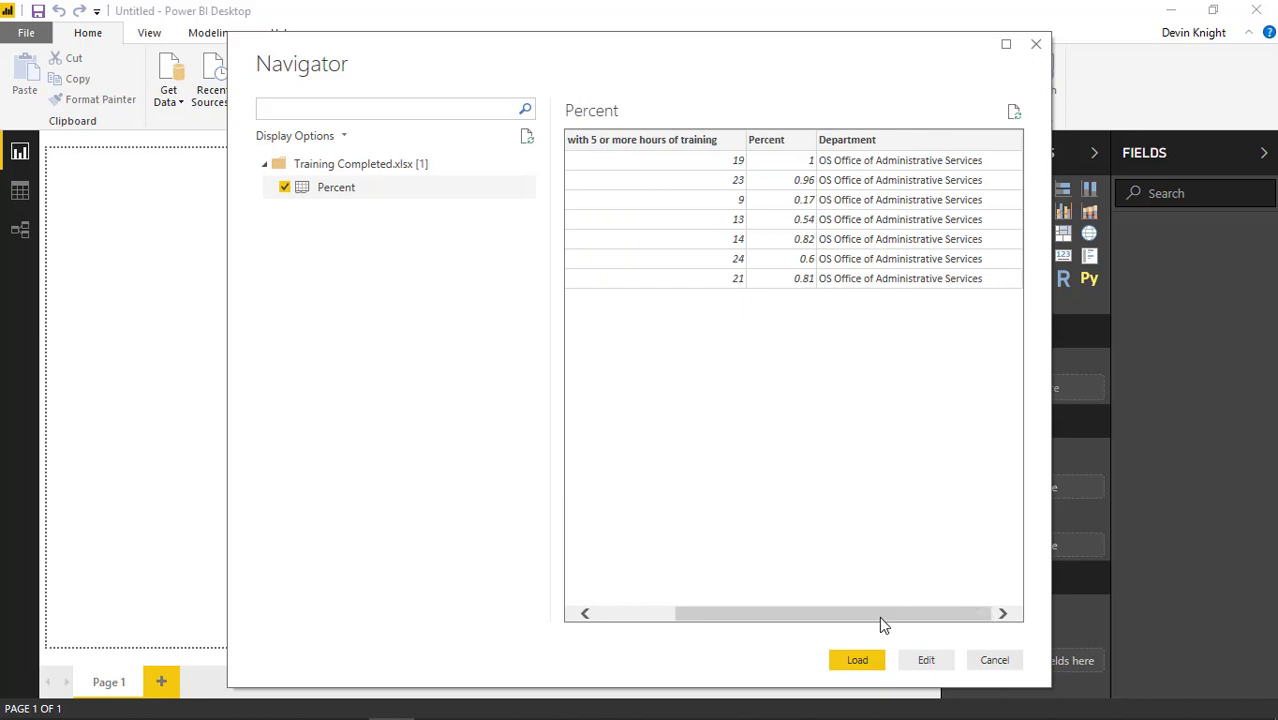
pyautogui.moveTo(876, 617); pyautogui.dragTo(843, 632)
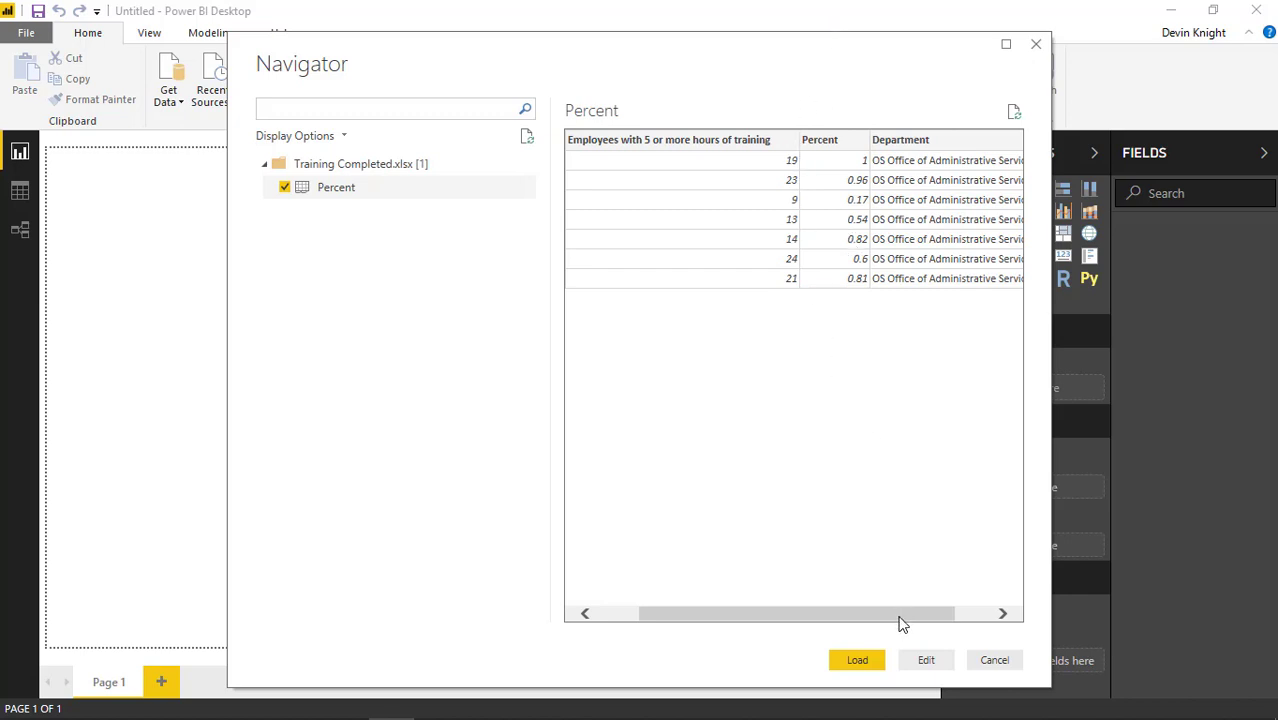
pyautogui.moveTo(901, 621); pyautogui.dragTo(852, 621)
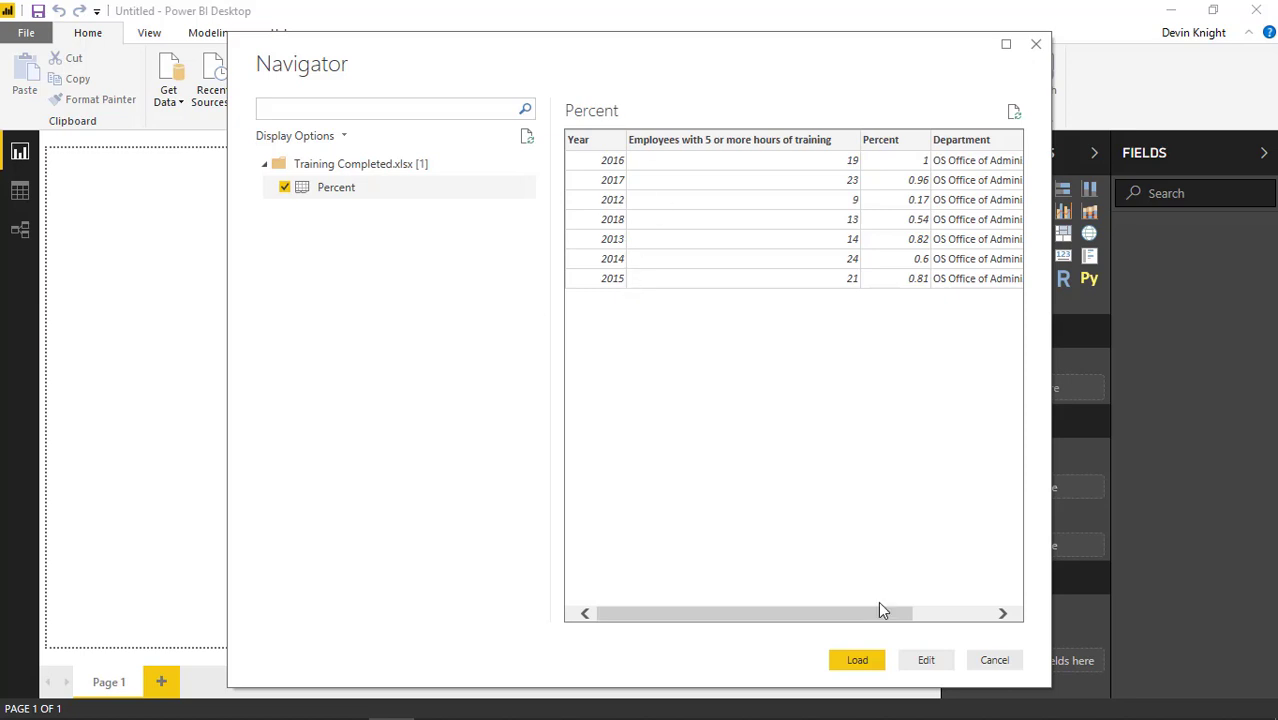
# Load the Percent table, then search the marketplace for 'circle' and add Circle KPI Gauge
pyautogui.click(857, 660)
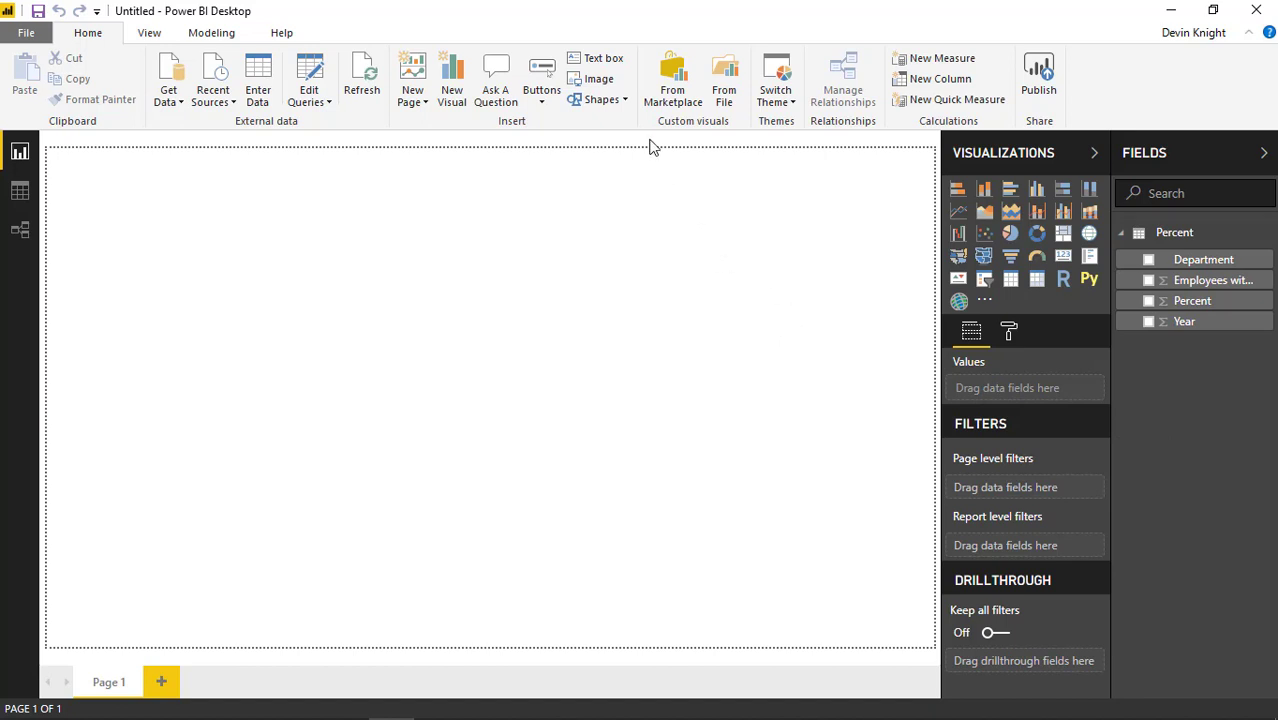
pyautogui.click(670, 100)
pyautogui.click(366, 211)
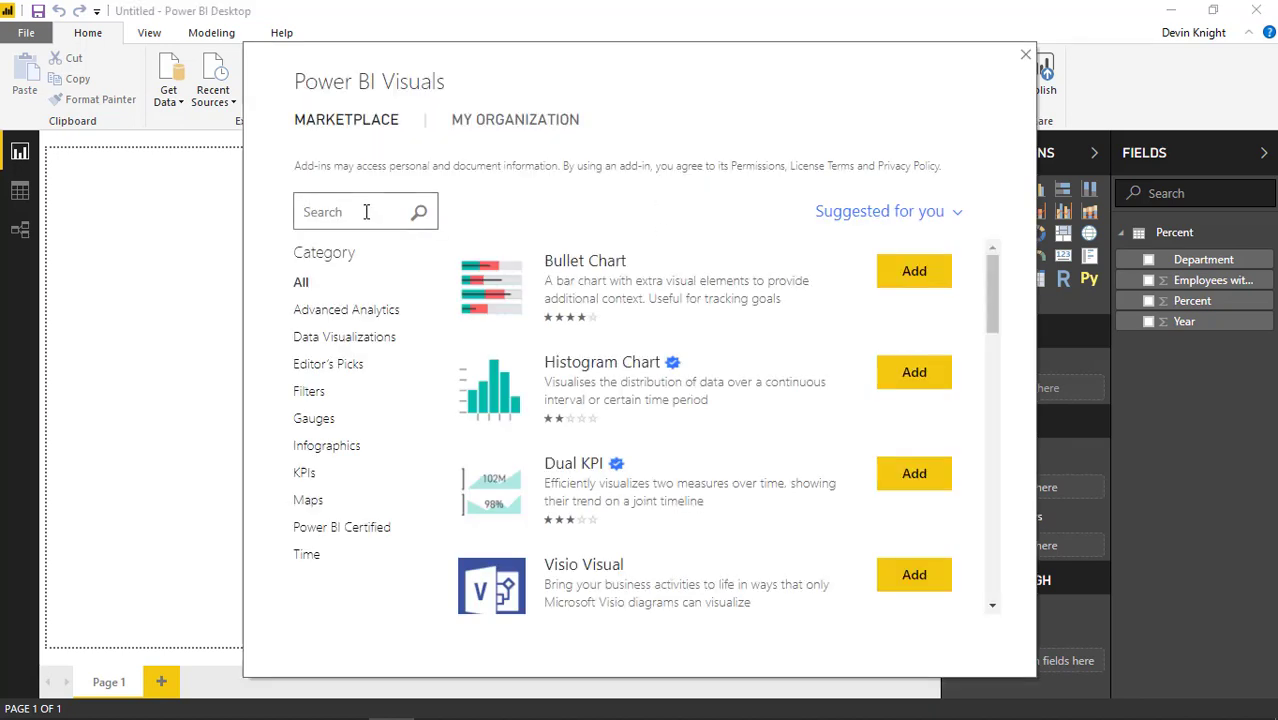
pyautogui.write('circle')
pyautogui.press('Return')
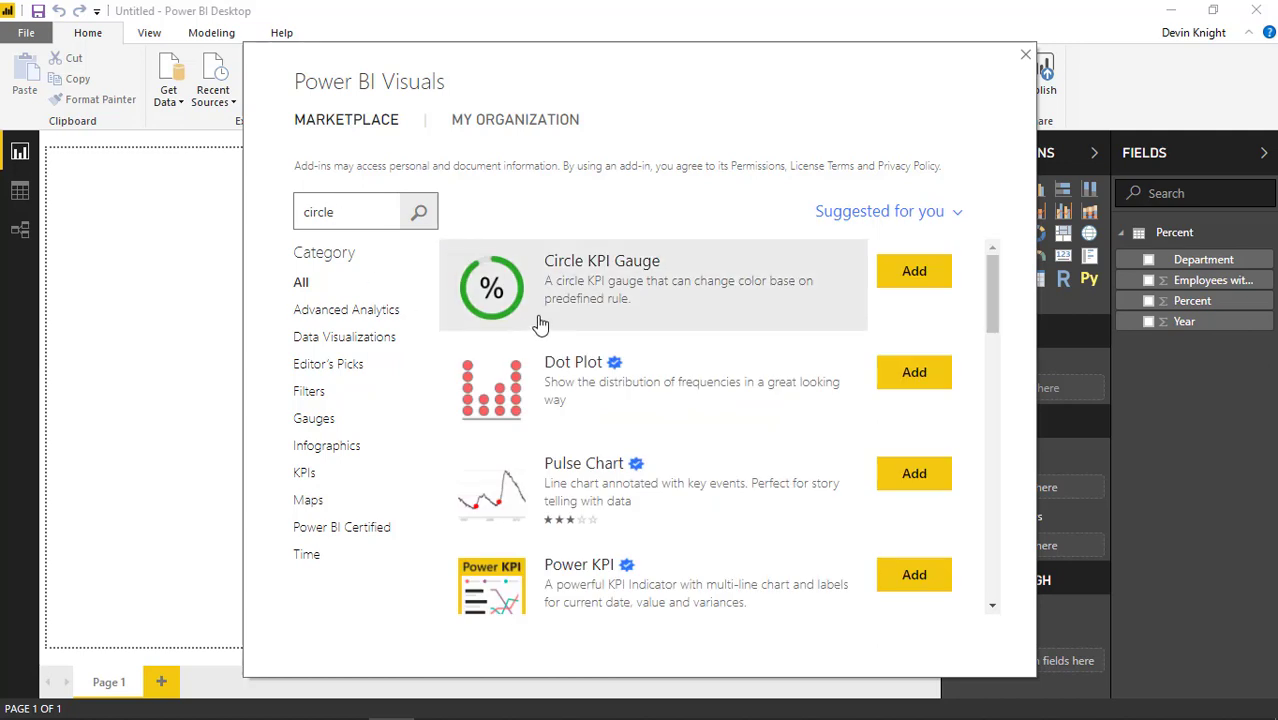
pyautogui.click(913, 272)
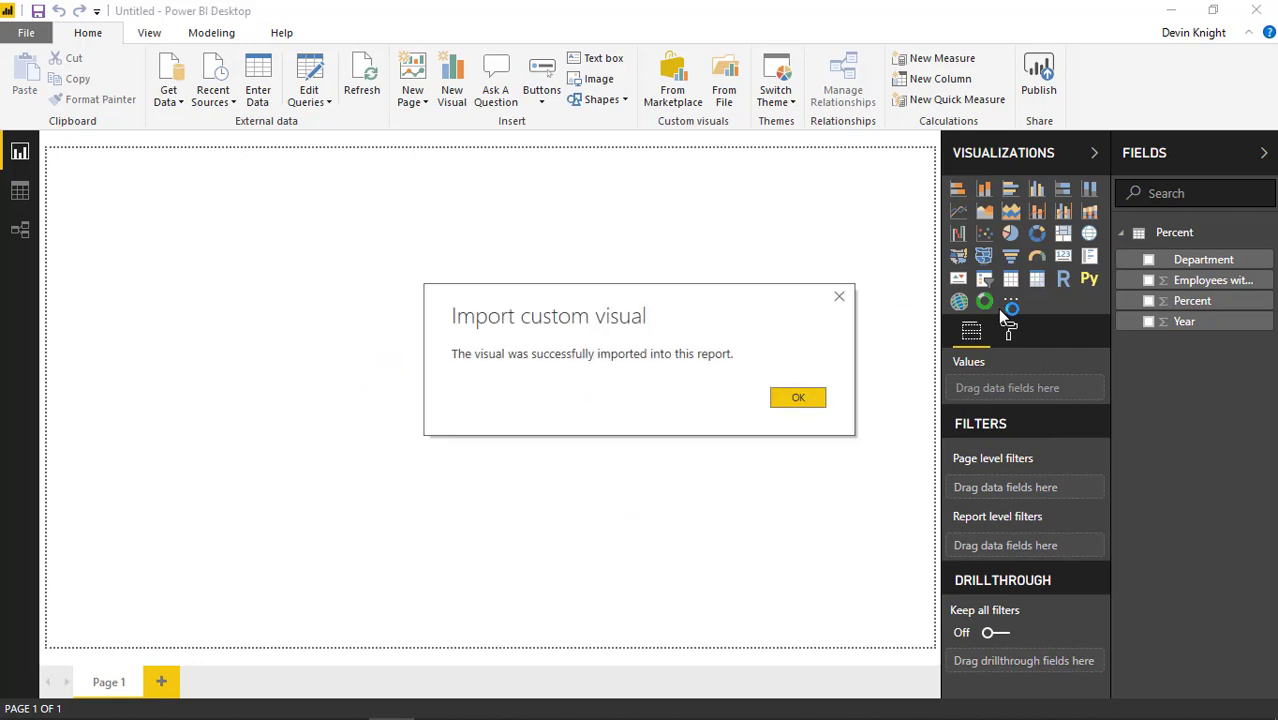
# Insert an enlarged Circle KPI Gauge with Percent as its single value, showing 490.00%
pyautogui.click(813, 397)
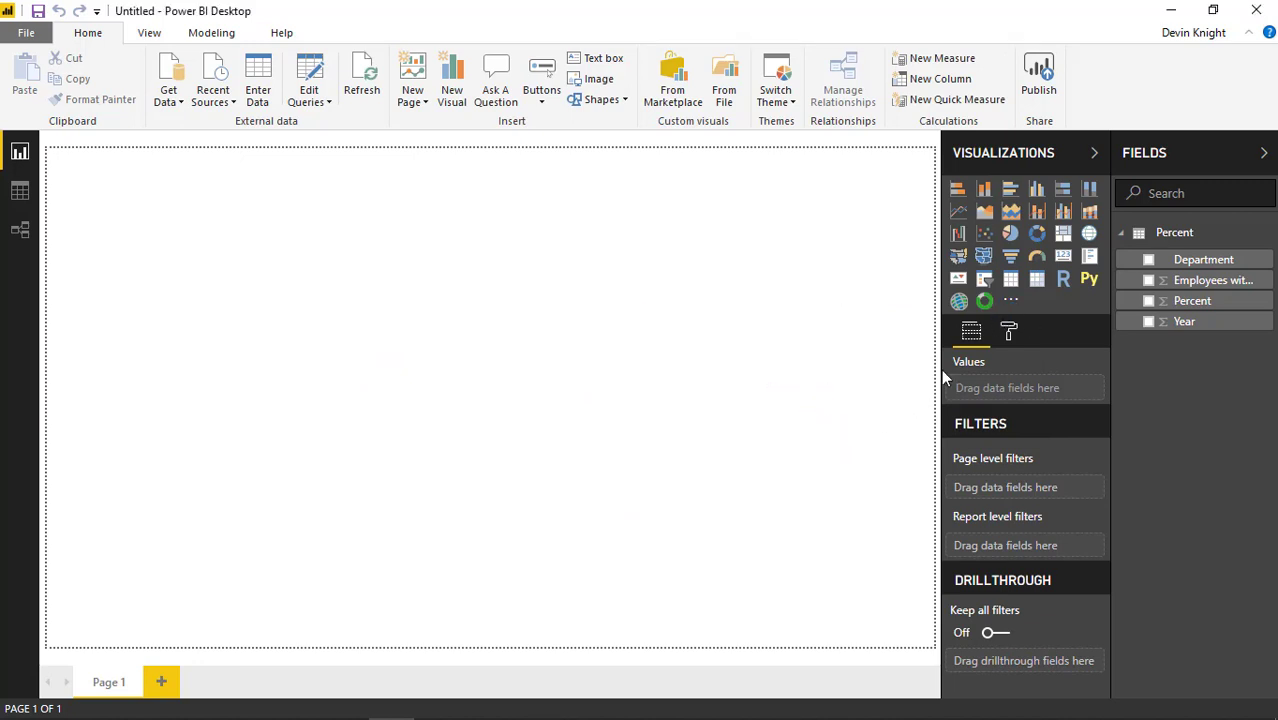
pyautogui.click(985, 301)
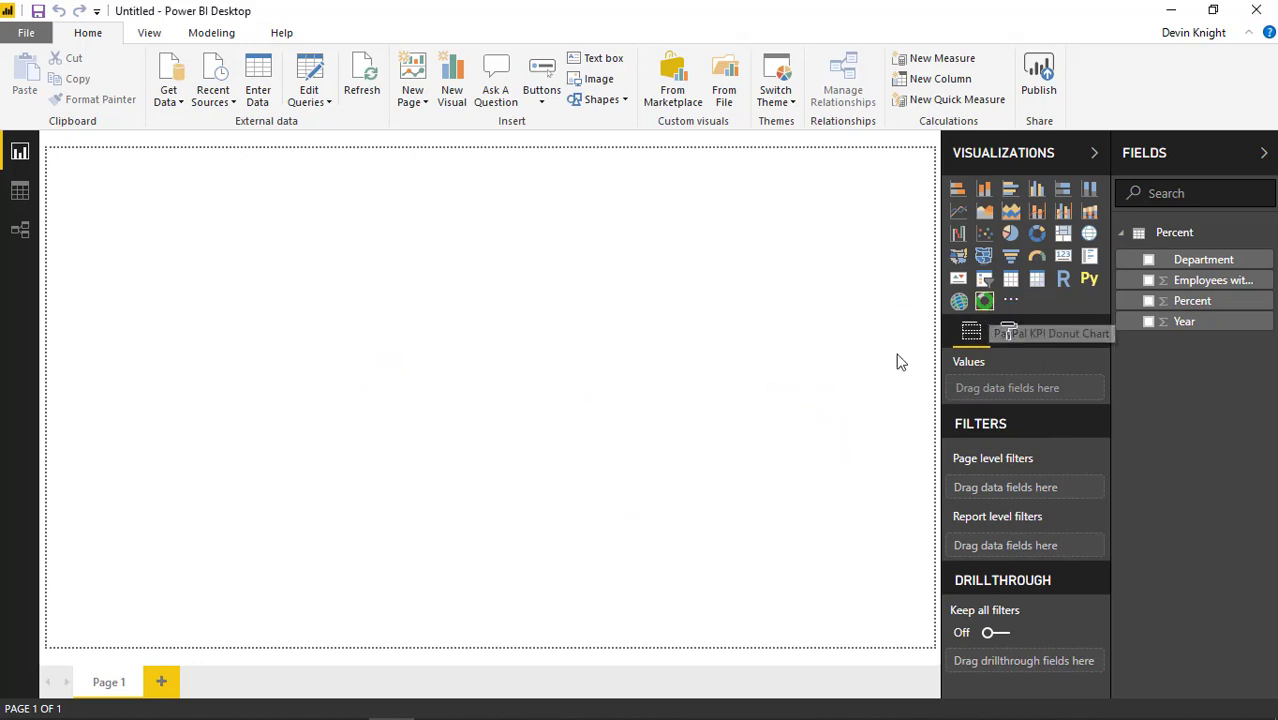
pyautogui.moveTo(246, 341); pyautogui.dragTo(368, 503)
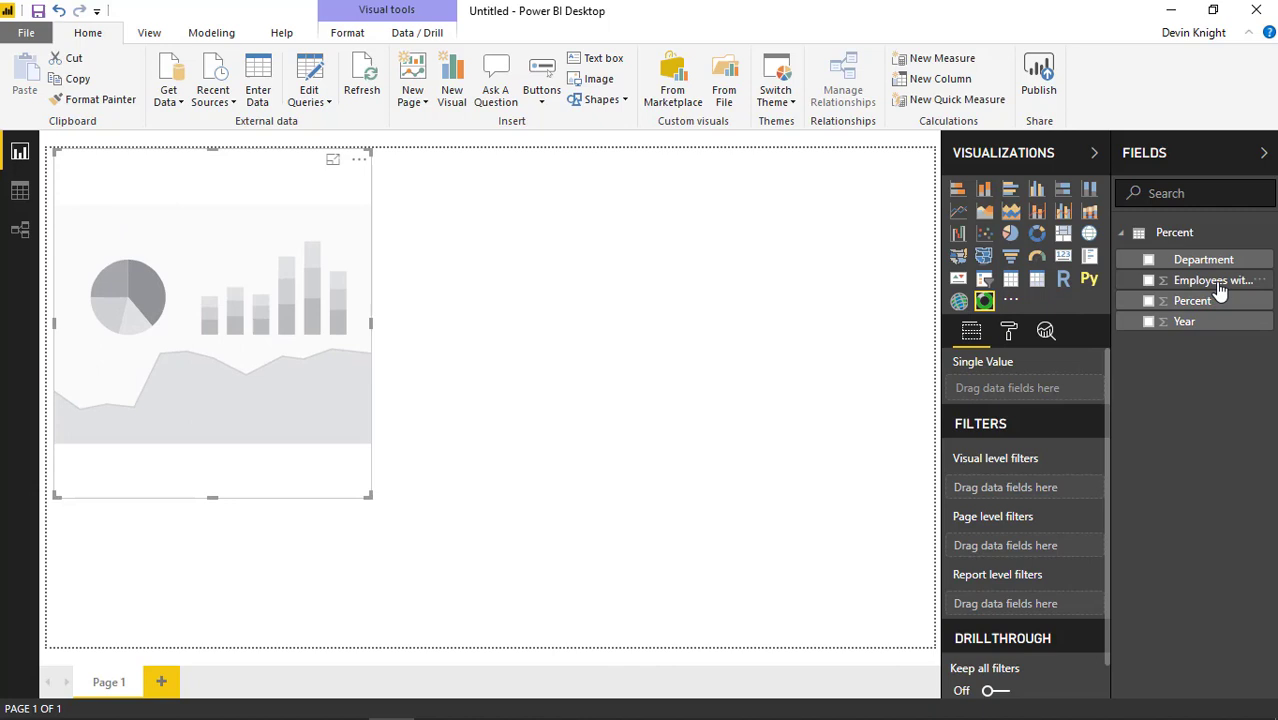
pyautogui.moveTo(1200, 302); pyautogui.dragTo(1068, 388)
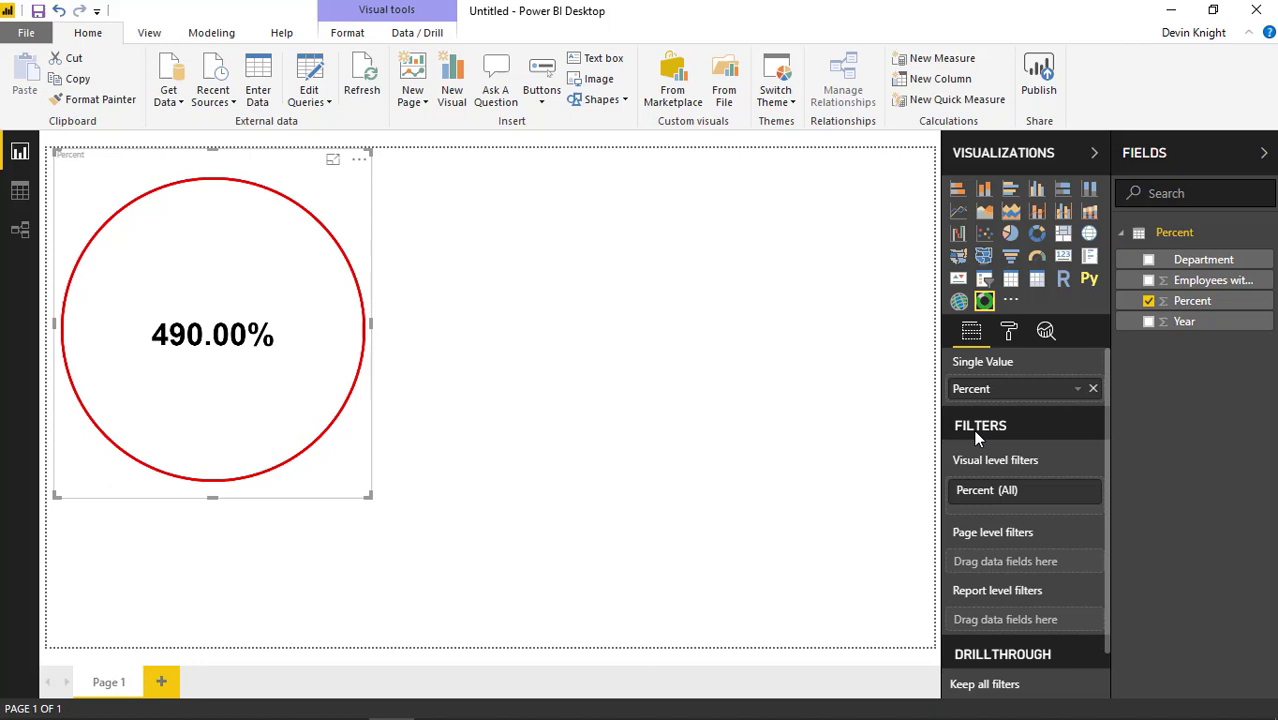
pyautogui.scroll(-2, 1000, 431)
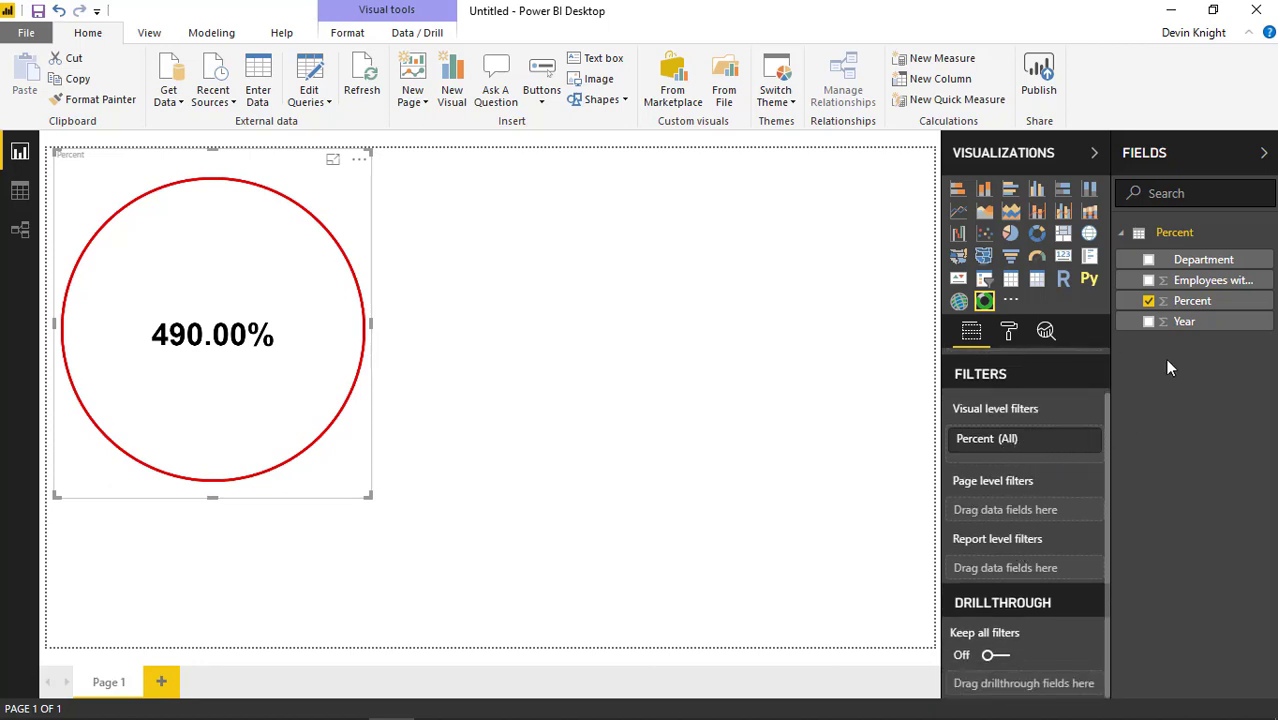
pyautogui.moveTo(1184, 322); pyautogui.dragTo(1030, 452)
pyautogui.scroll(1, 1018, 458)
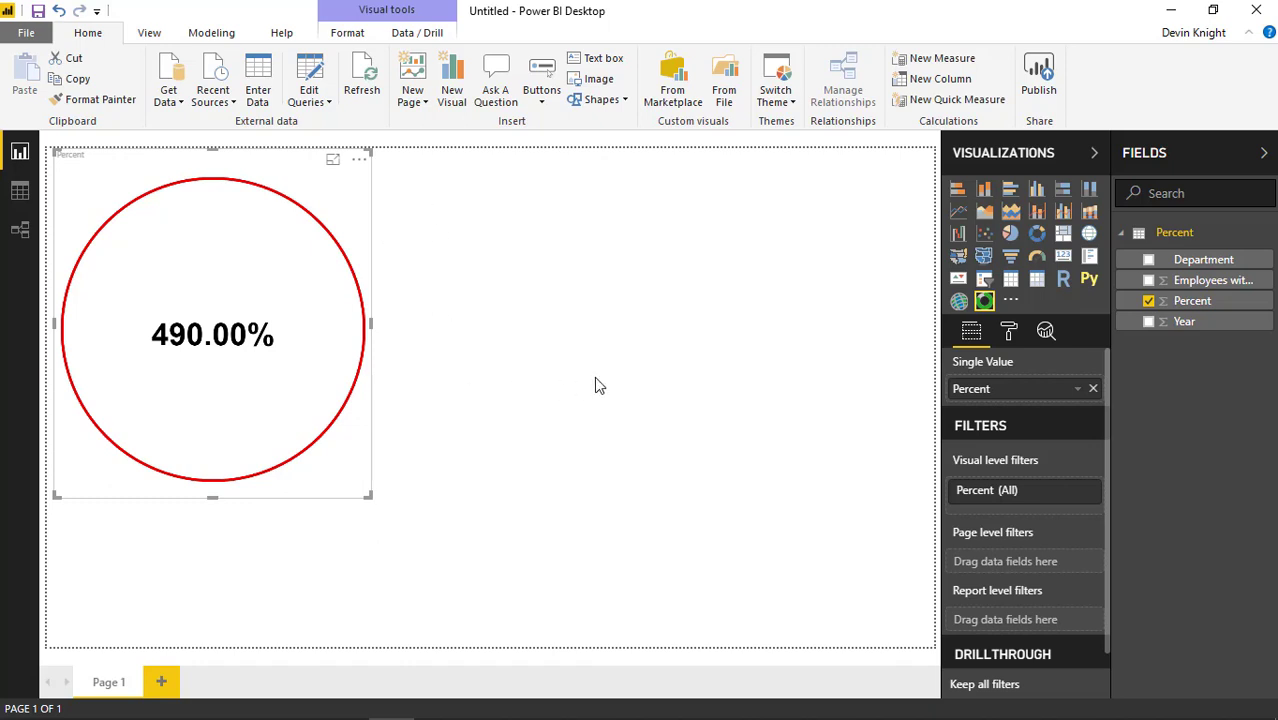
pyautogui.click(600, 268)
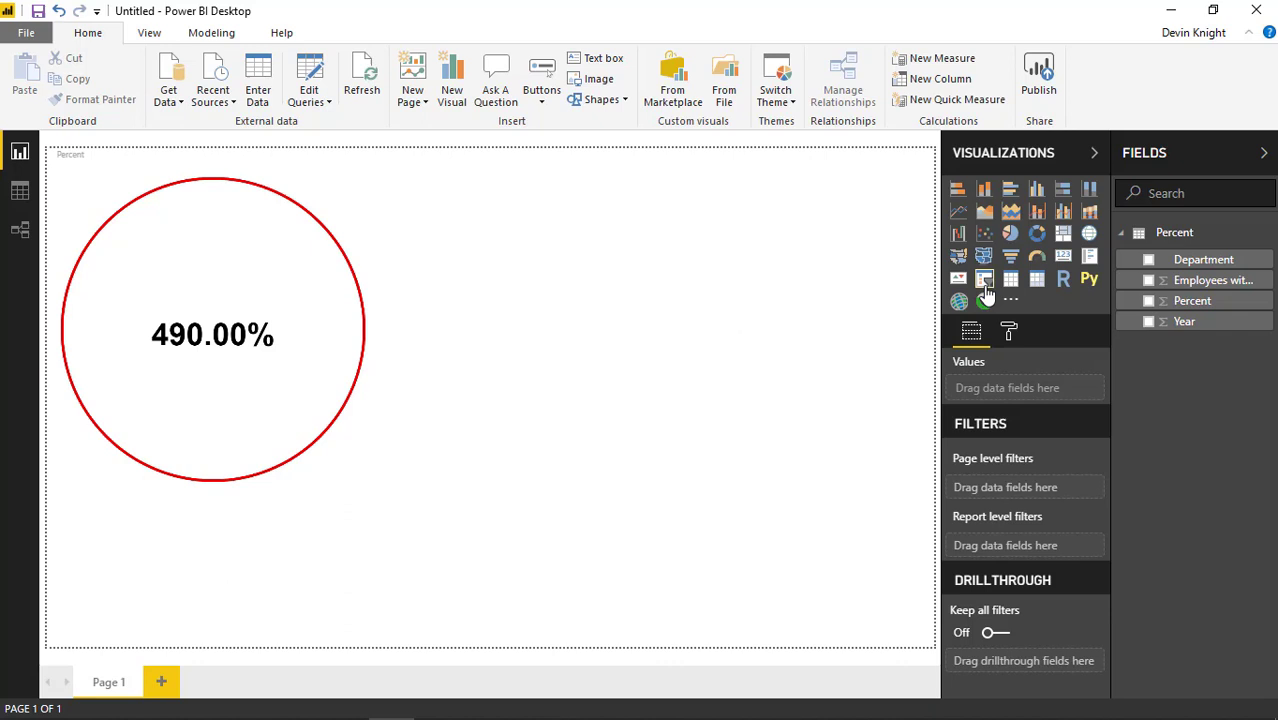
# Add a Year slicer at the top middle and switch it to a List of 2012–2018
pyautogui.click(984, 279)
pyautogui.moveTo(435, 490); pyautogui.dragTo(676, 177)
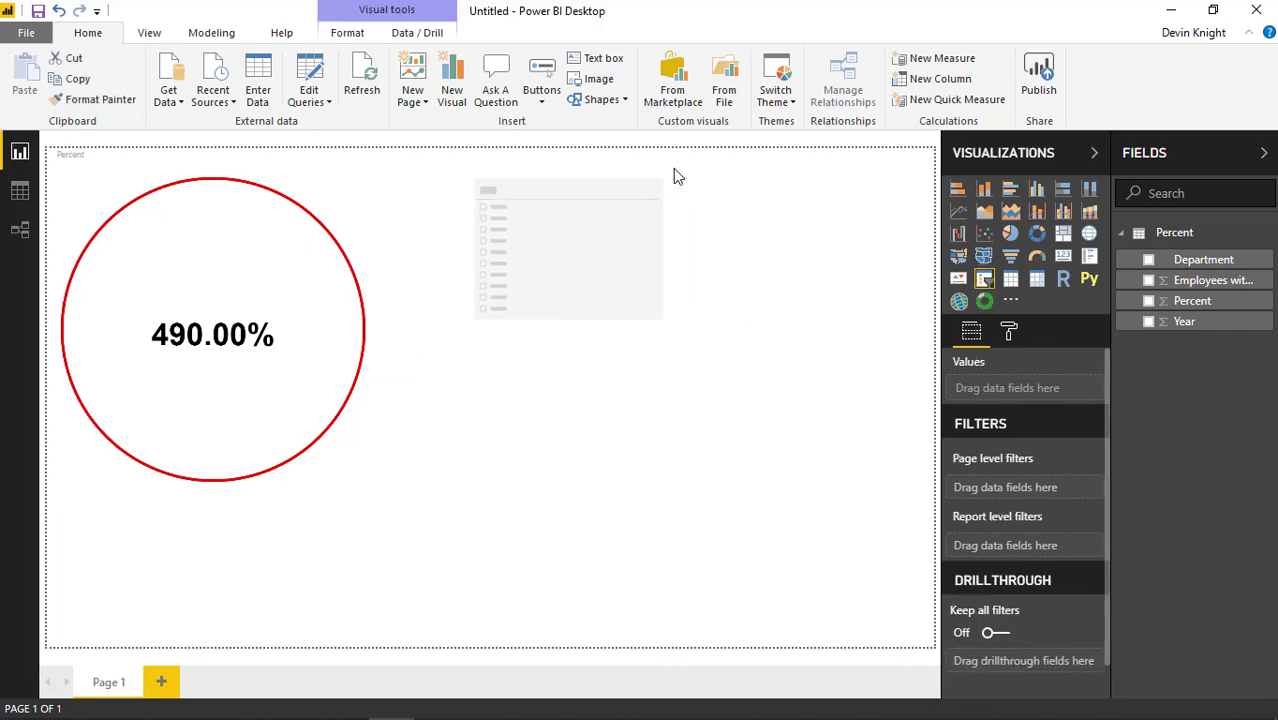
pyautogui.moveTo(1189, 328); pyautogui.dragTo(531, 260)
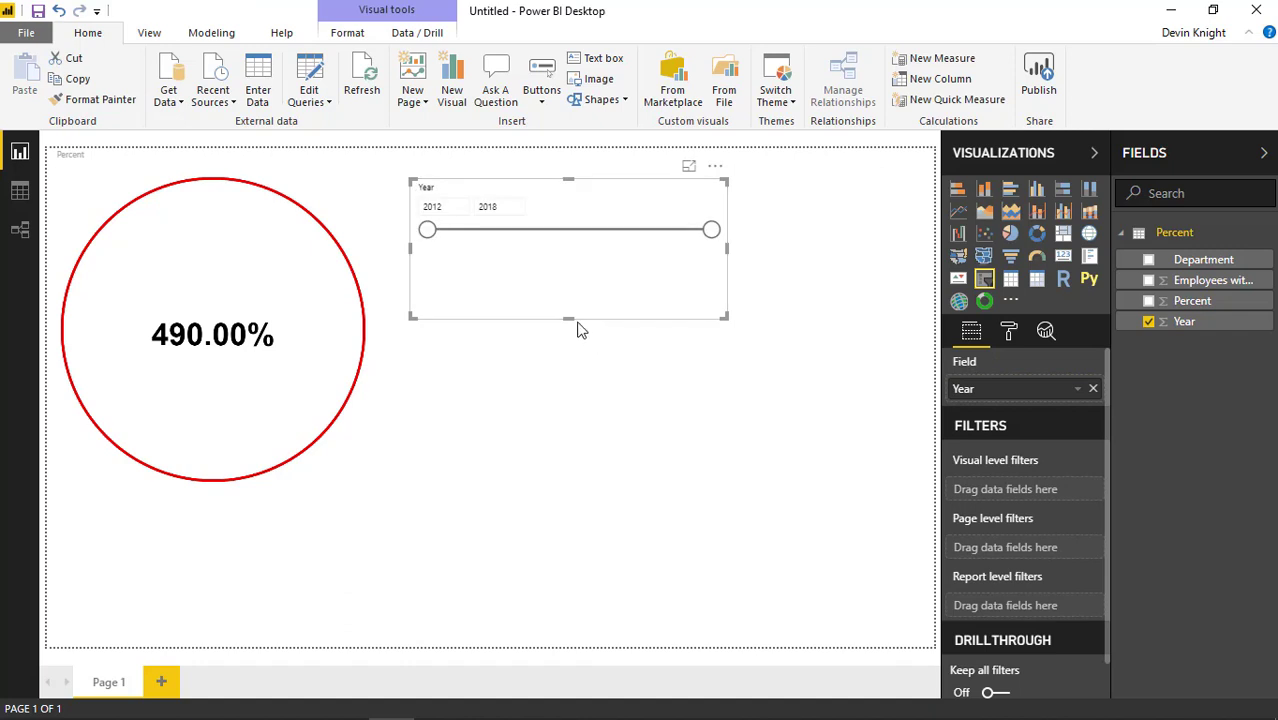
pyautogui.moveTo(428, 232); pyautogui.dragTo(693, 241)
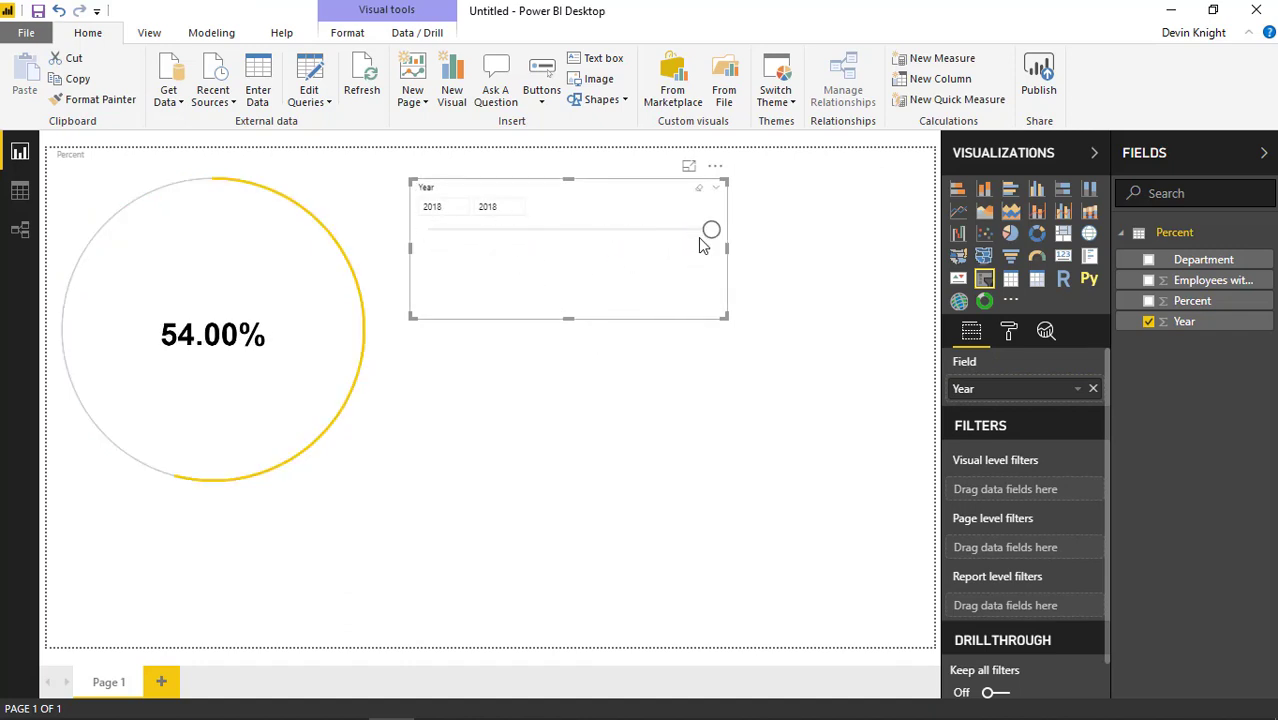
pyautogui.click(717, 192)
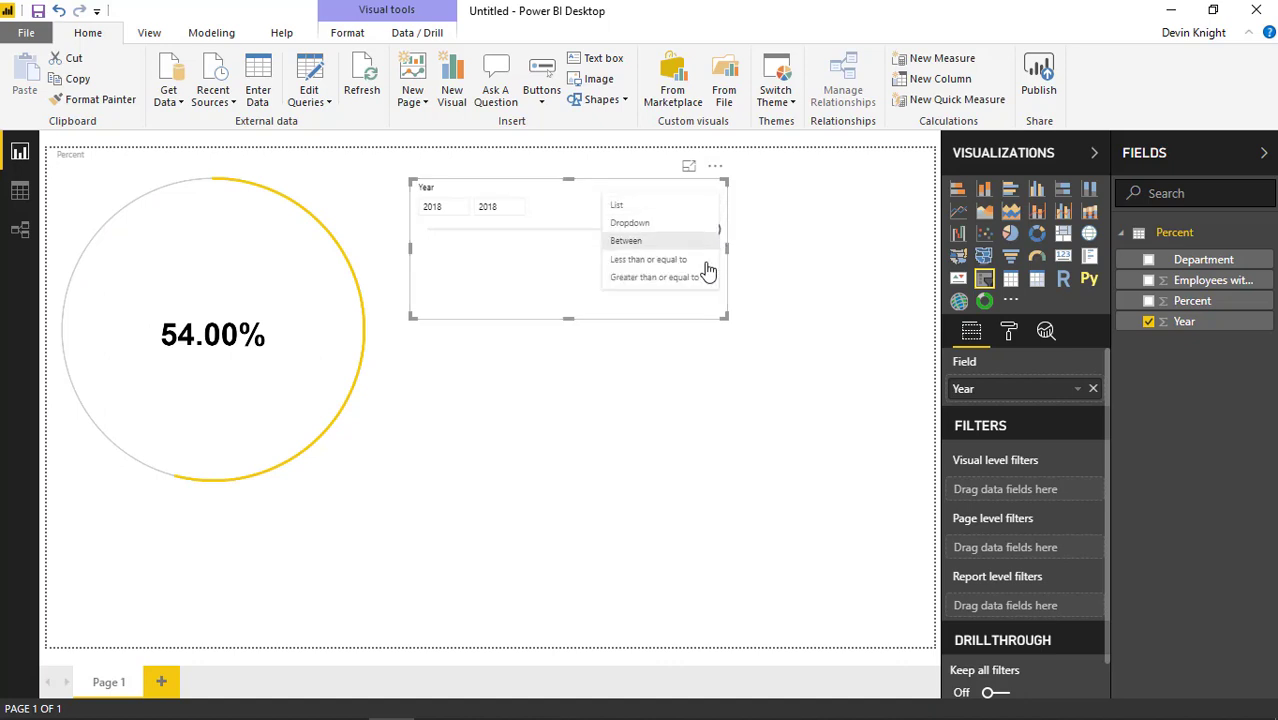
pyautogui.click(641, 224)
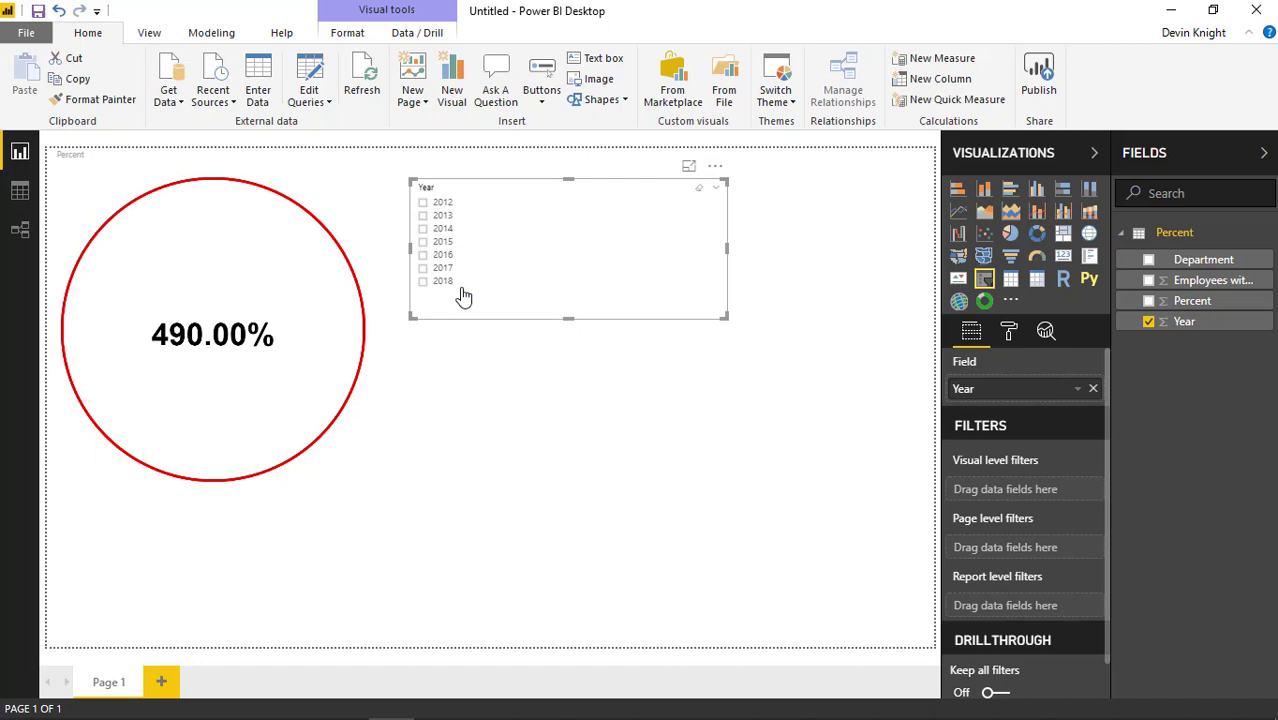
# Filter the gauge by each year from 2012 to 2018 and back, comparing its colours
pyautogui.click(422, 202)
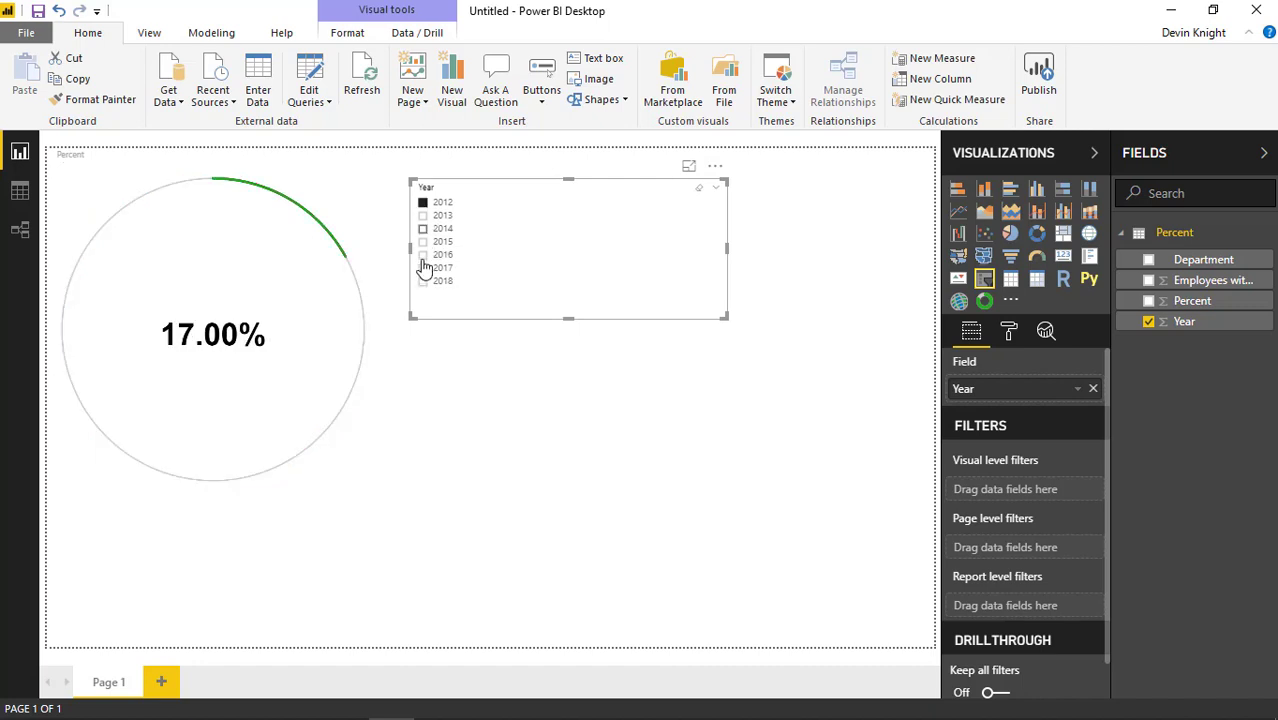
pyautogui.click(422, 215)
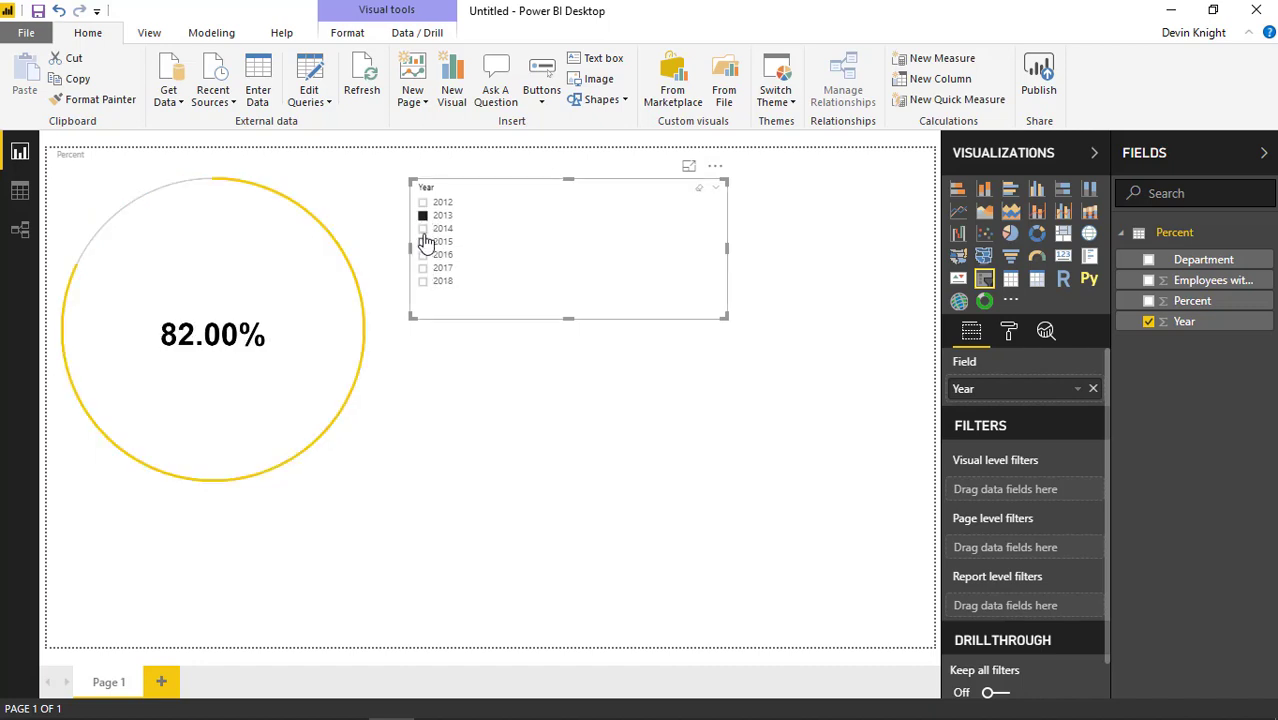
pyautogui.click(422, 215)
pyautogui.click(422, 228)
pyautogui.click(422, 254)
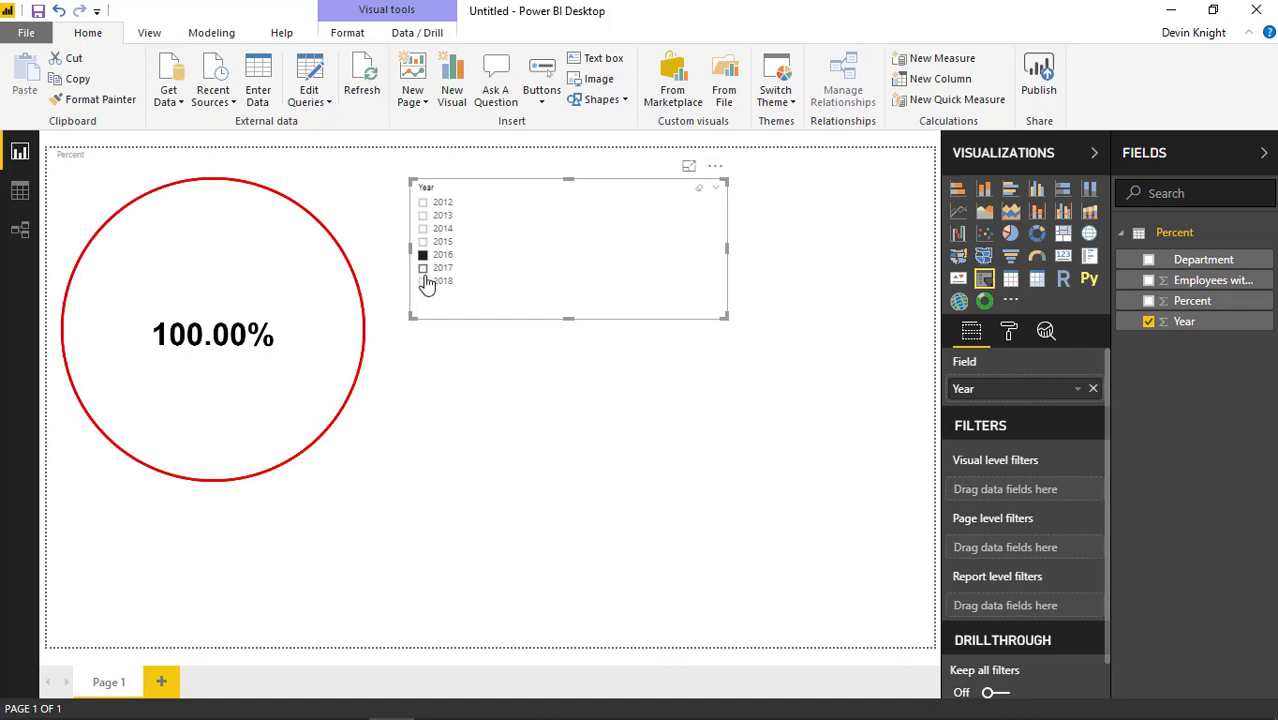
pyautogui.click(422, 281)
pyautogui.click(422, 268)
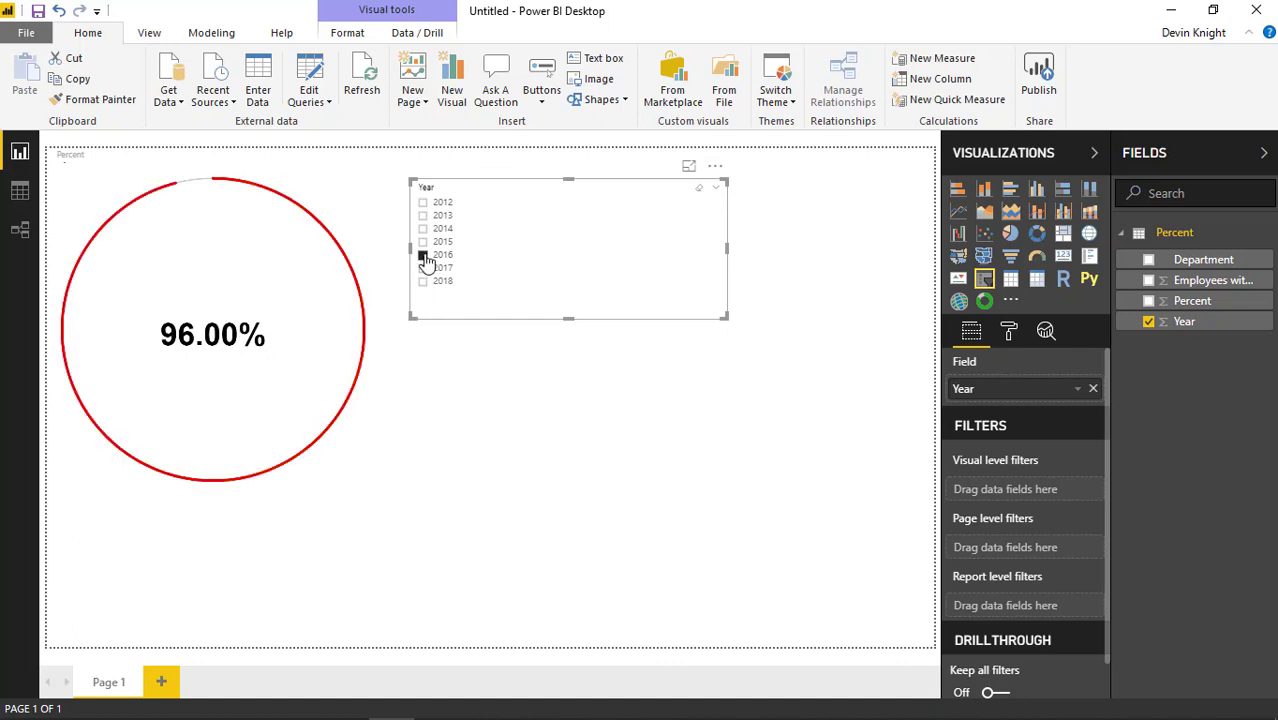
pyautogui.click(423, 255)
pyautogui.click(423, 243)
pyautogui.click(423, 229)
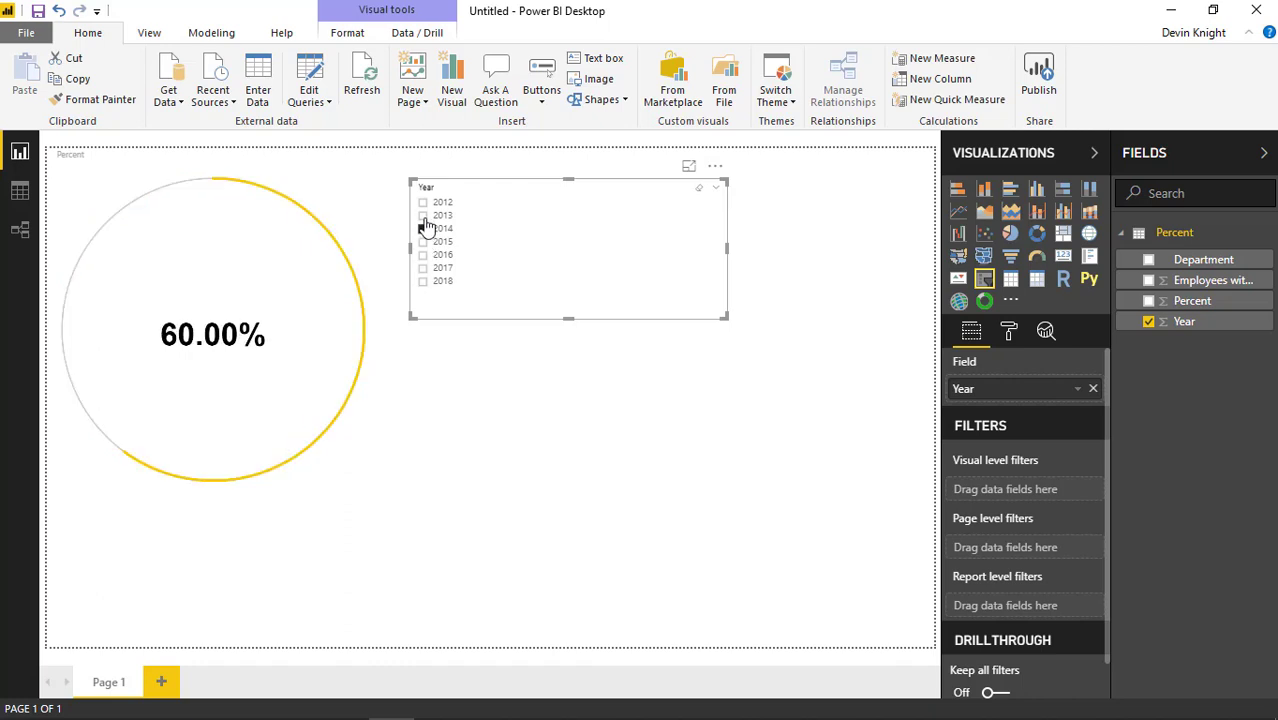
pyautogui.click(423, 216)
pyautogui.click(423, 203)
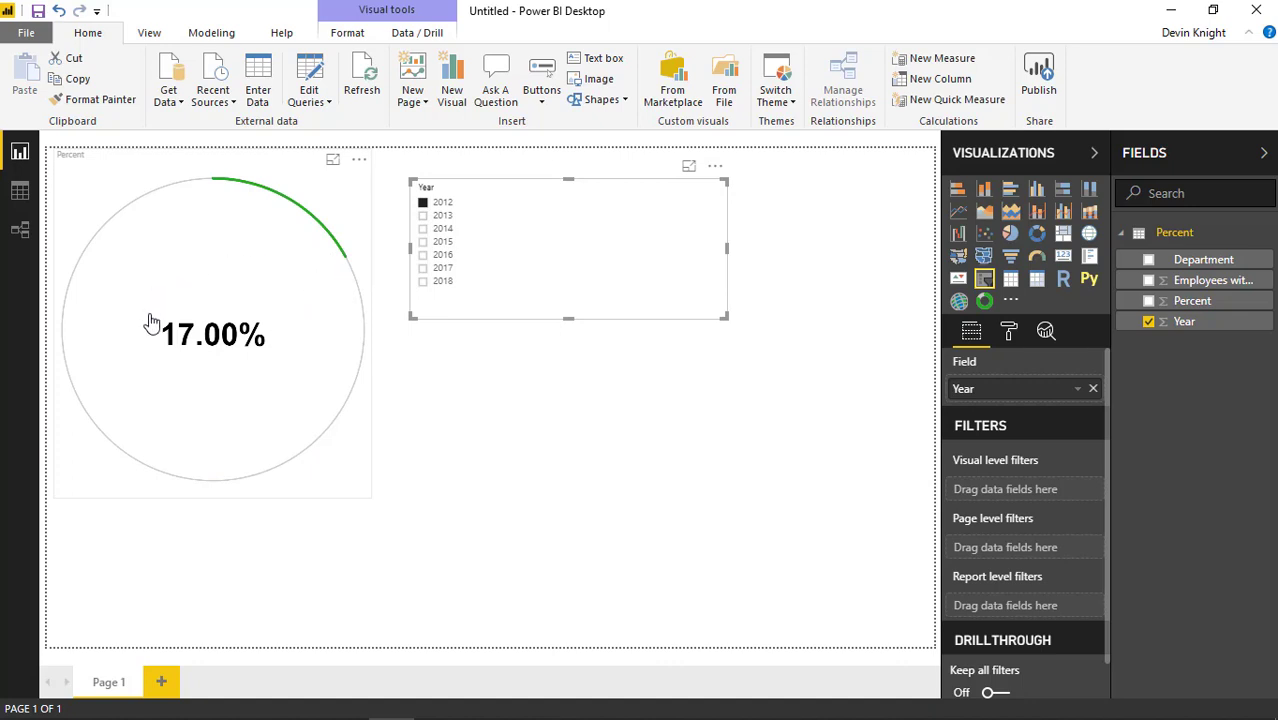
# Recheck 2014–2018, then settle on 2012 (17.00%) and select the gauge
pyautogui.click(424, 257)
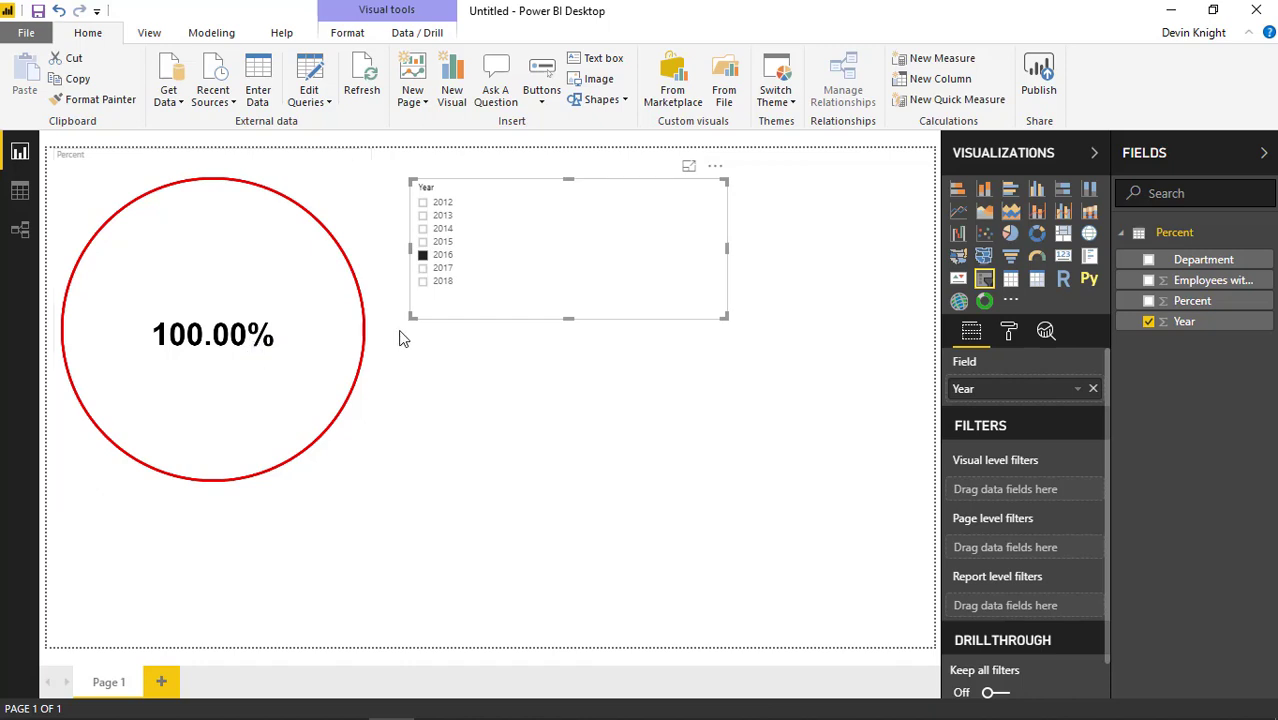
pyautogui.click(423, 269)
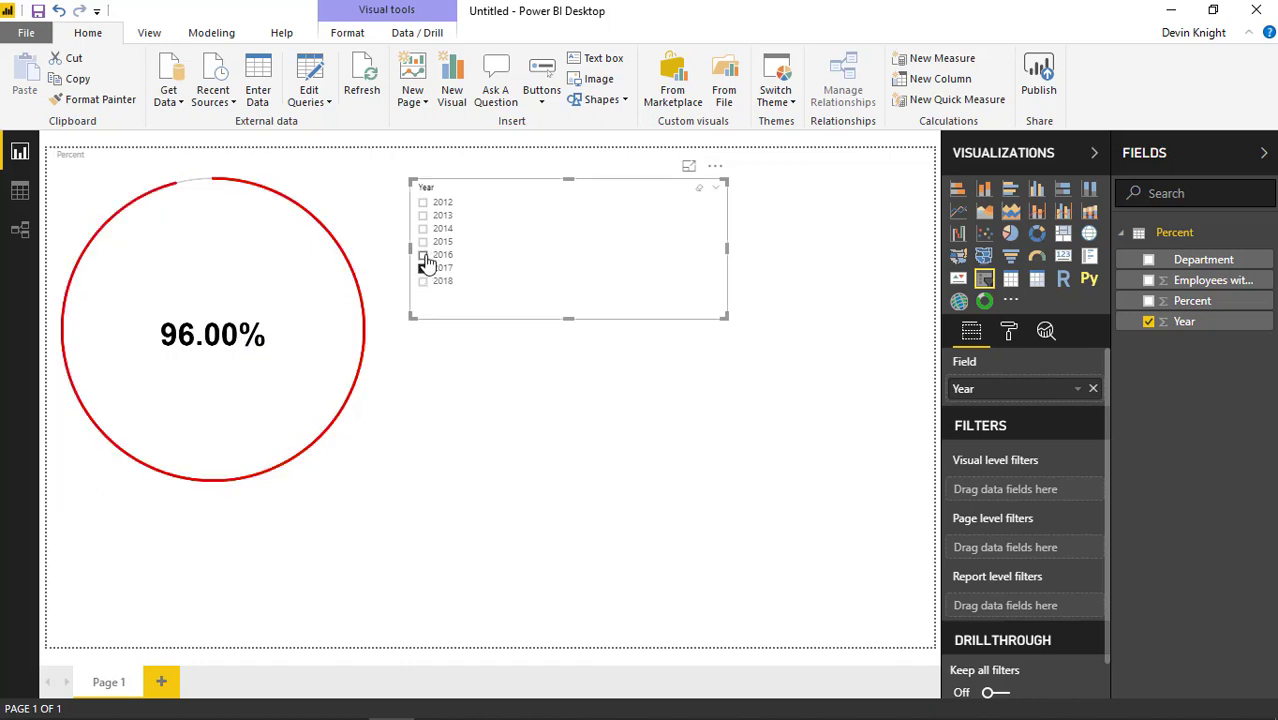
pyautogui.click(423, 256)
pyautogui.click(423, 242)
pyautogui.click(424, 230)
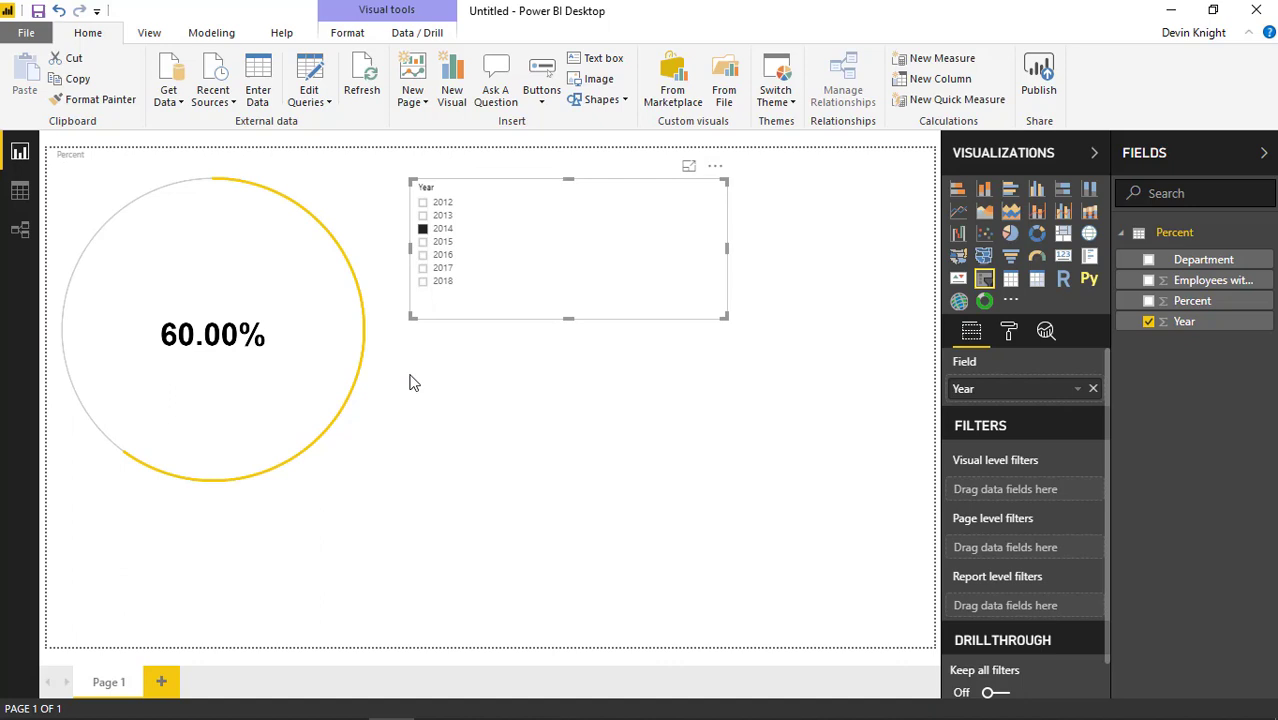
pyautogui.click(423, 202)
pyautogui.click(322, 309)
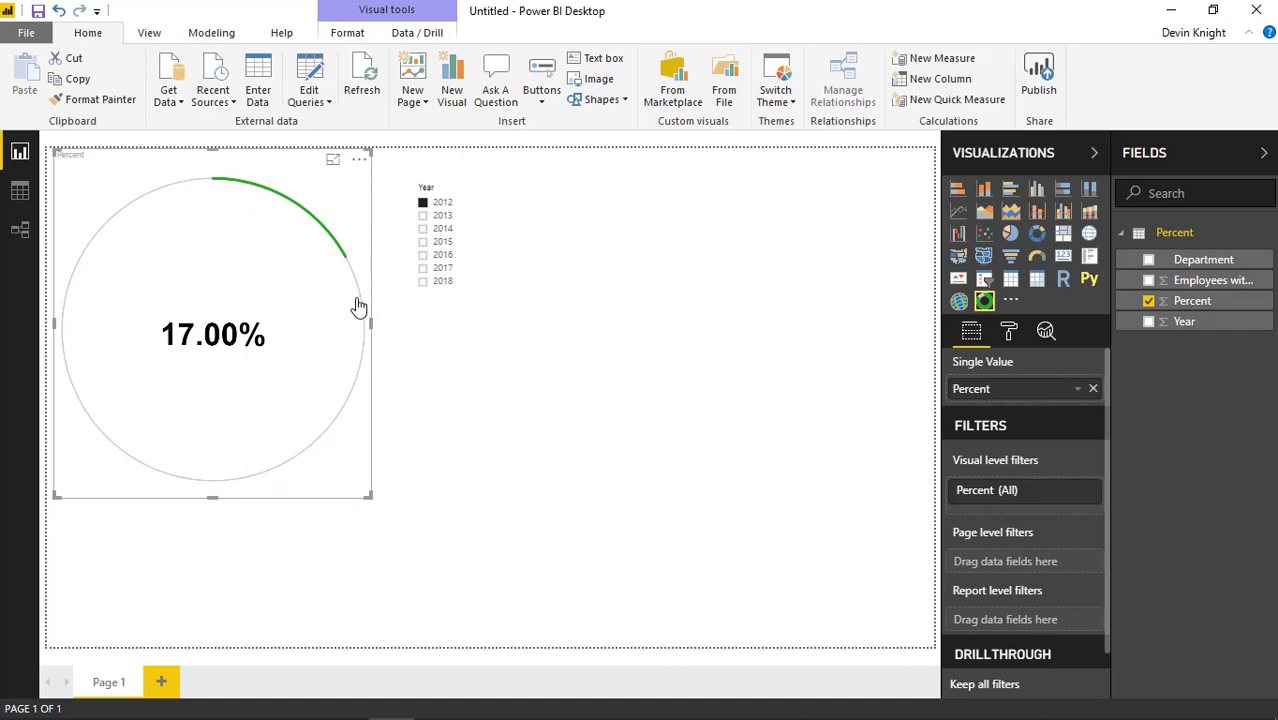
pyautogui.click(428, 283)
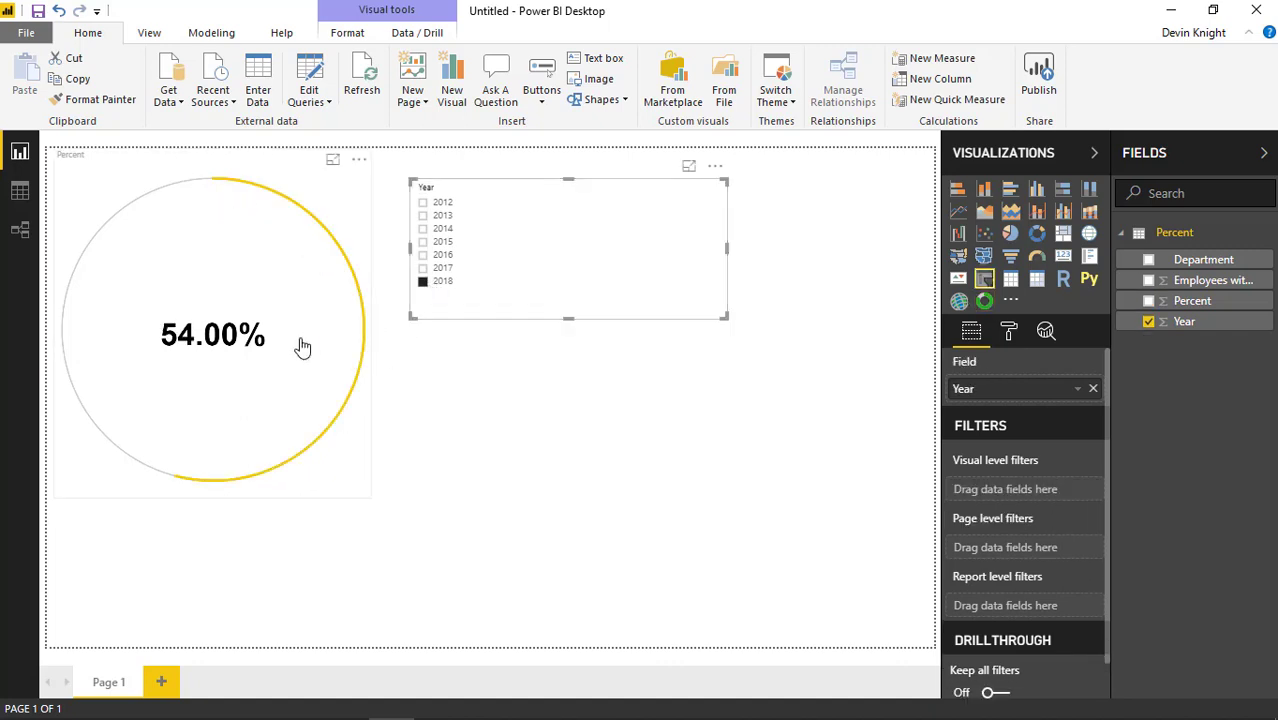
pyautogui.click(425, 268)
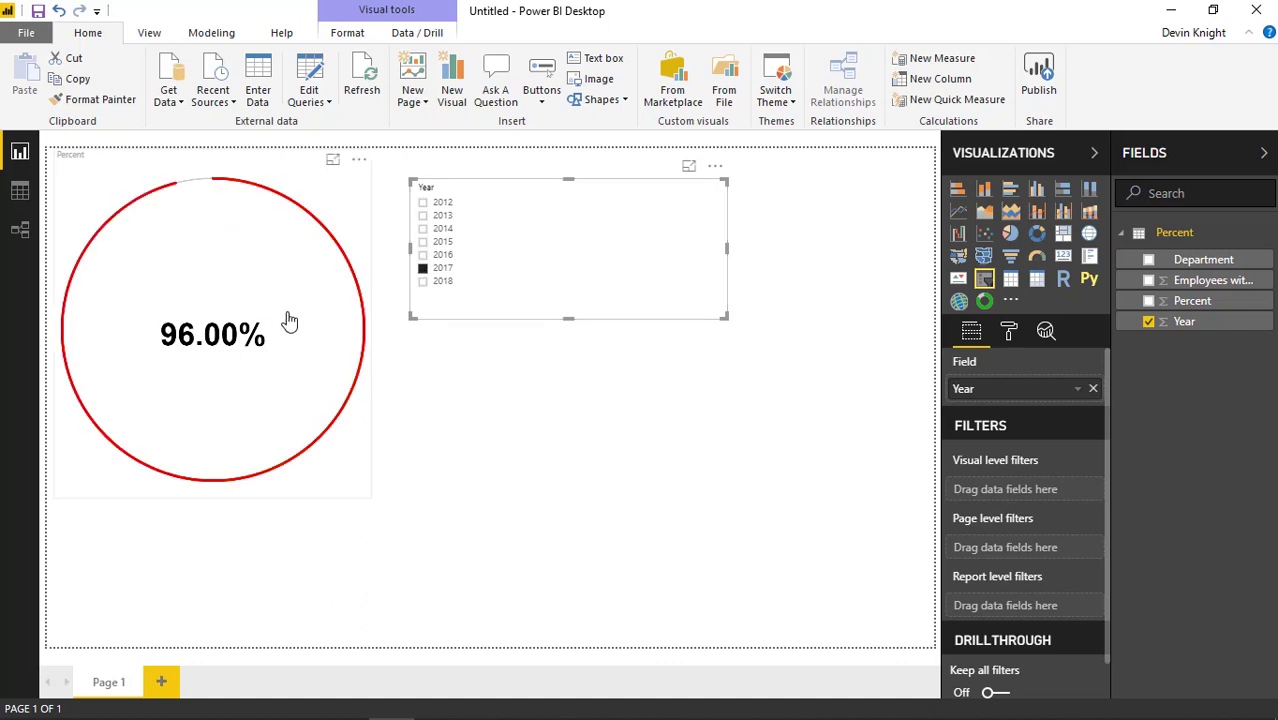
pyautogui.click(422, 202)
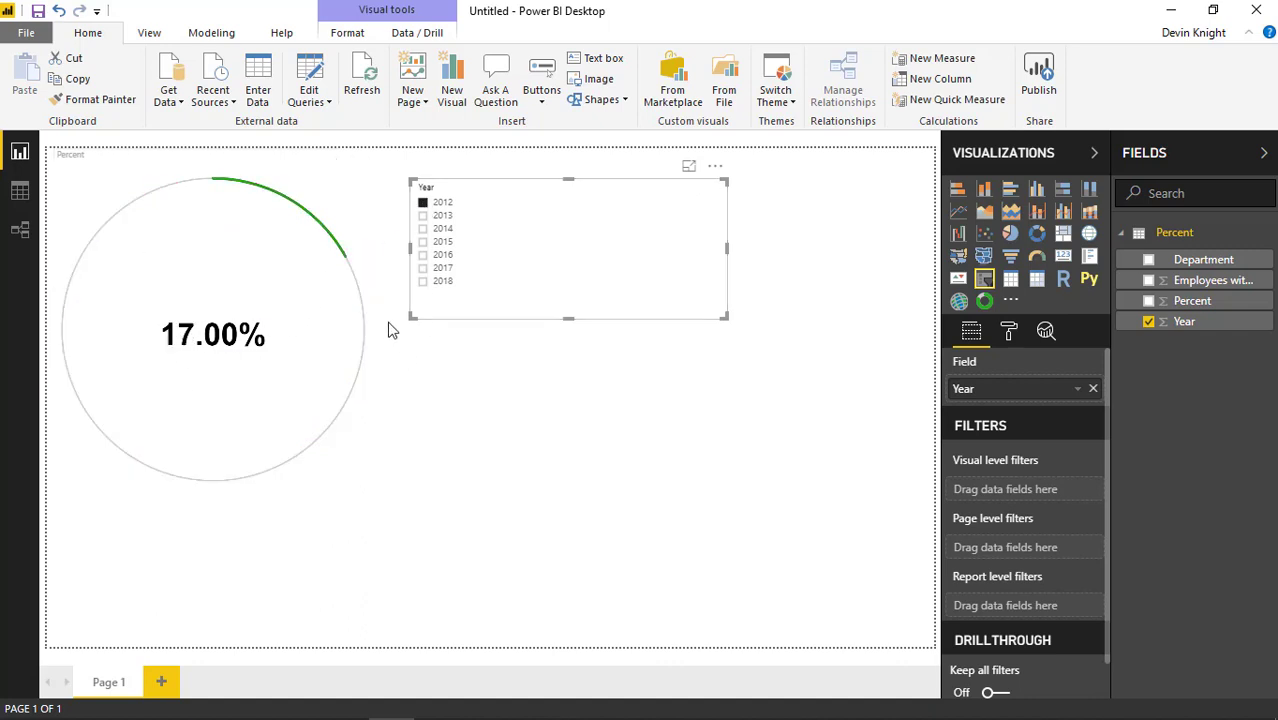
pyautogui.click(106, 193)
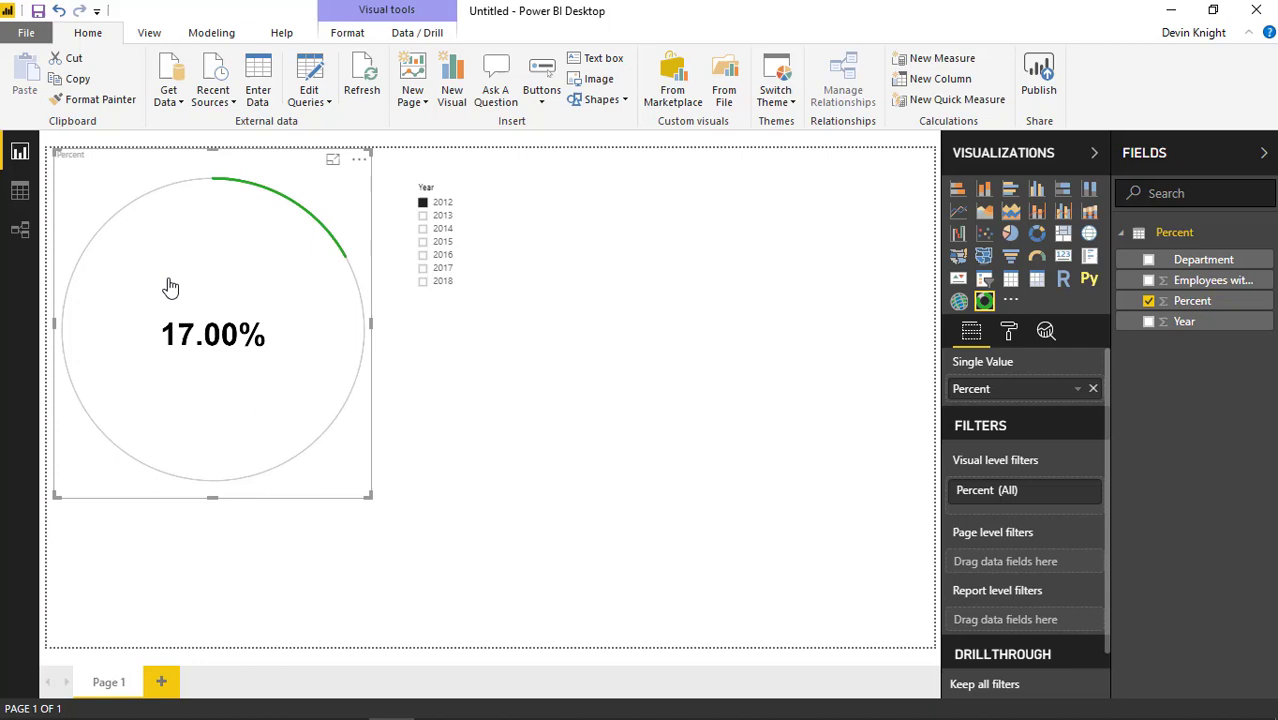
# Show the gauge's Format settings and expand the General section
pyautogui.click(1008, 334)
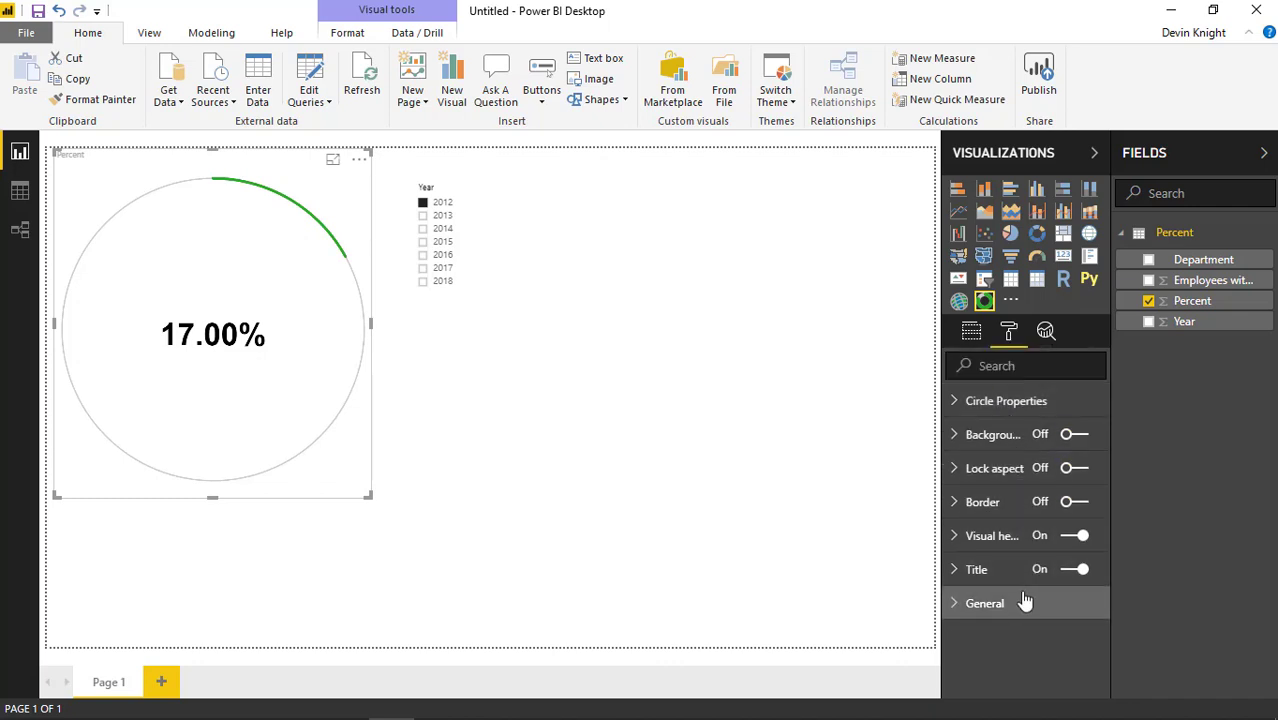
pyautogui.click(953, 610)
pyautogui.scroll(-3, 991, 605)
pyautogui.scroll(1, 991, 605)
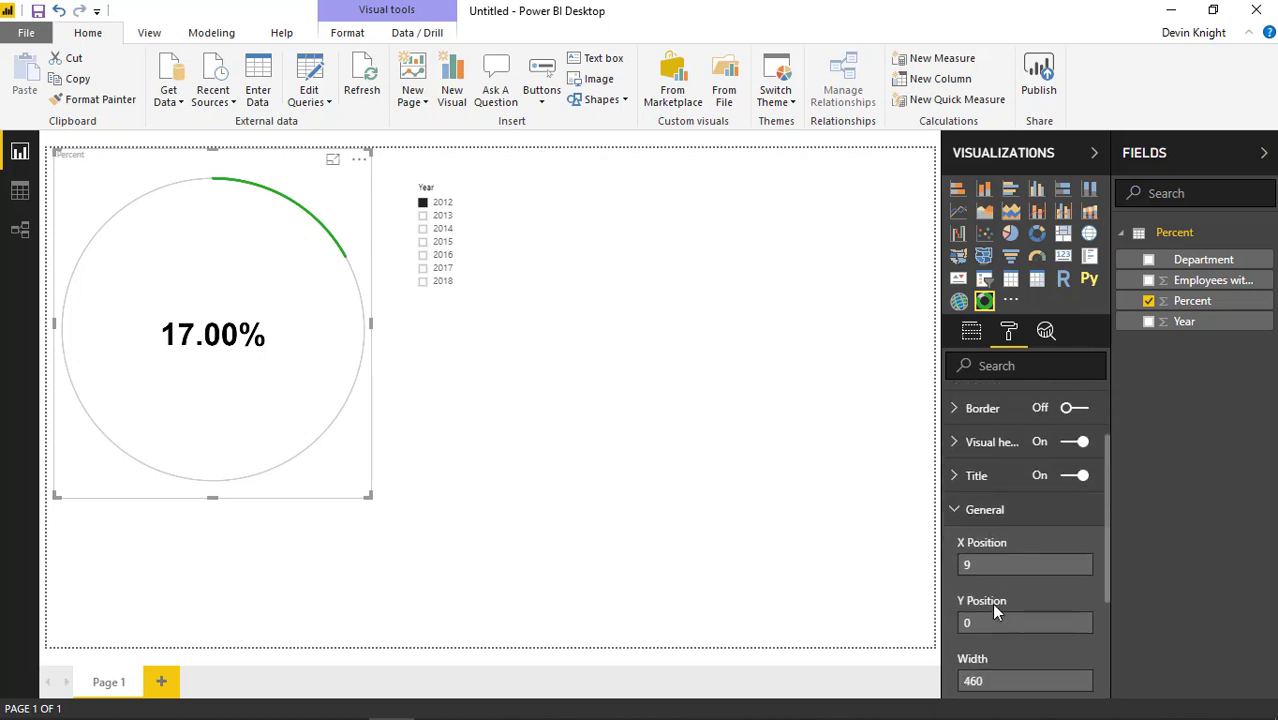
pyautogui.scroll(-2, 991, 603)
pyautogui.scroll(3, 991, 603)
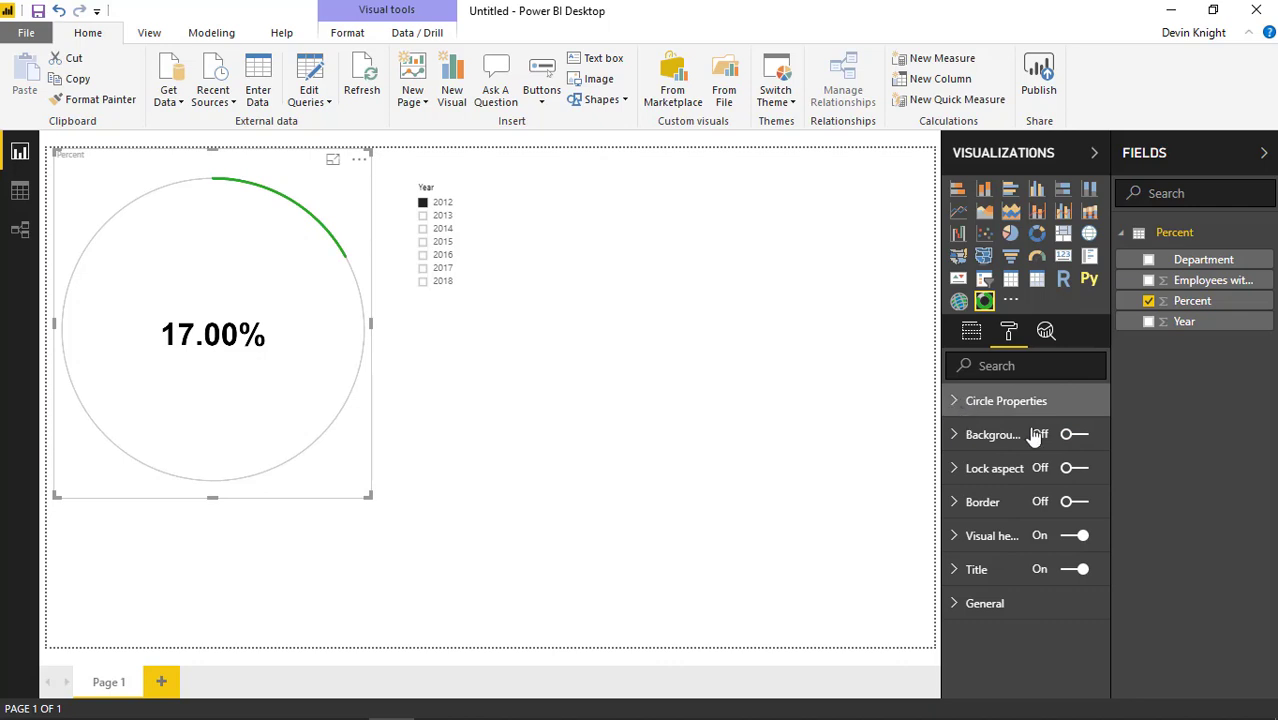
# Expand Circle Properties and enable custom font sizes, nudging the size up
pyautogui.click(955, 405)
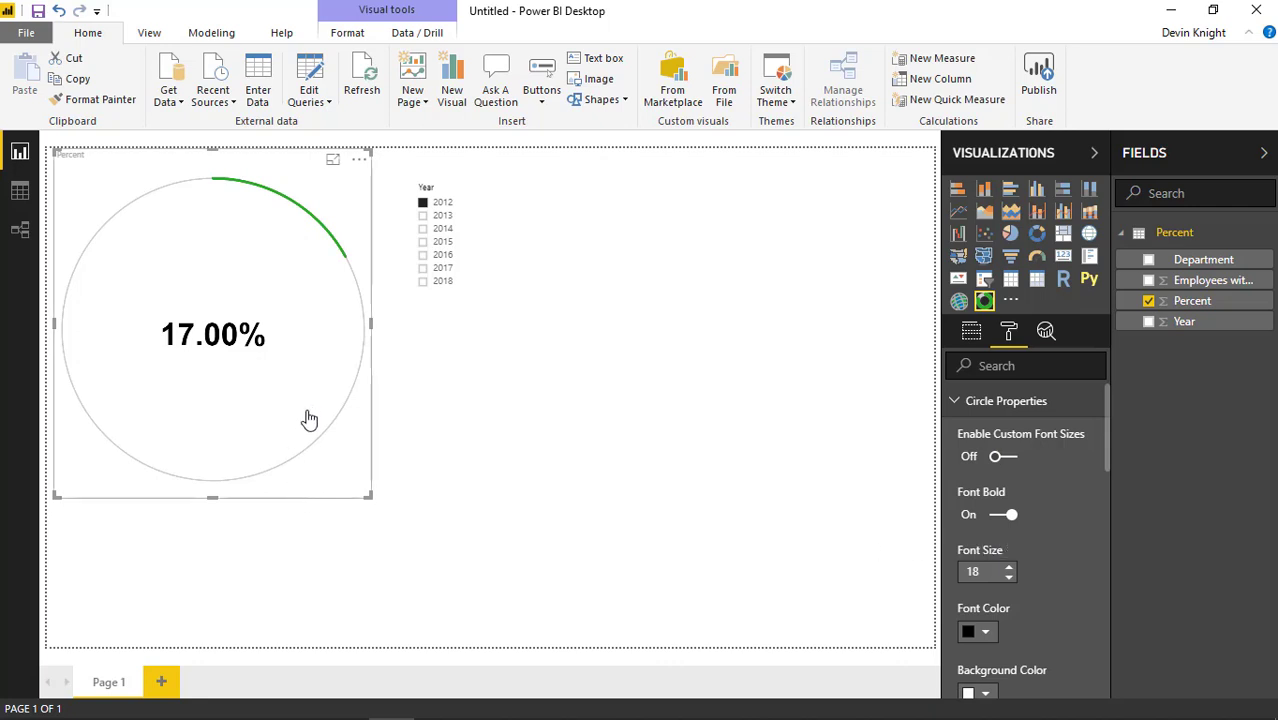
pyautogui.click(997, 459)
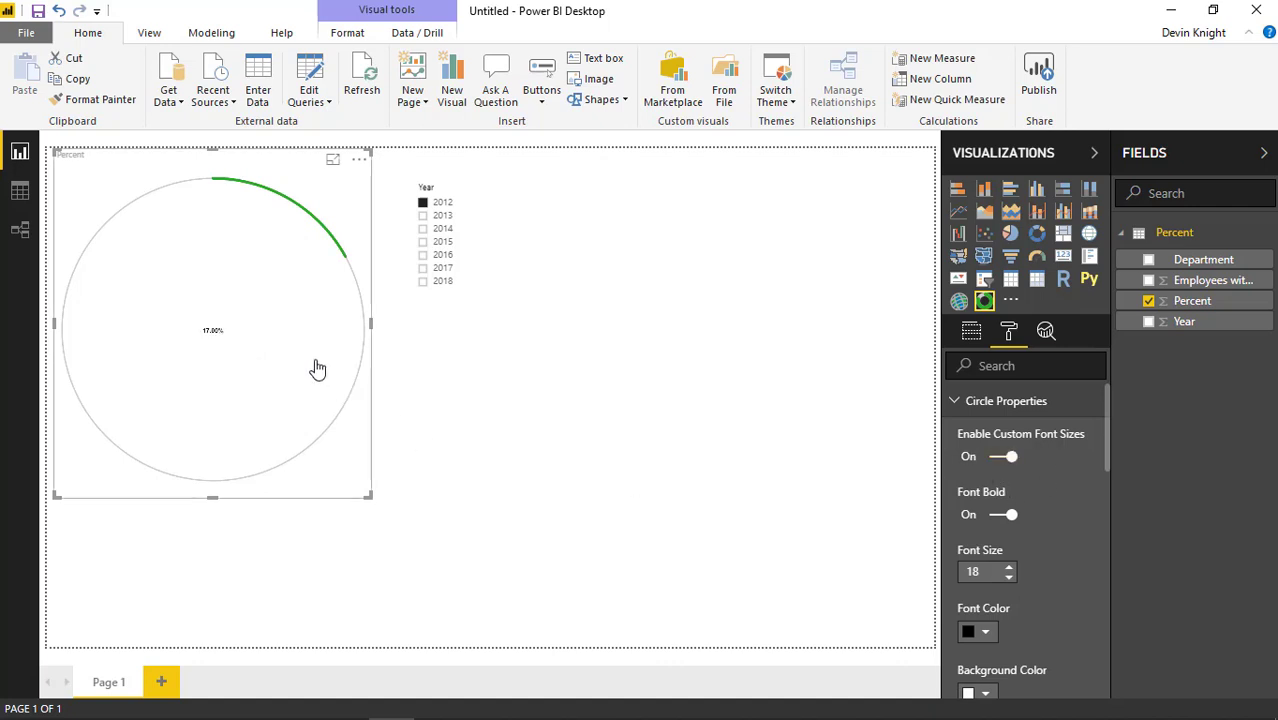
pyautogui.click(965, 573)
pyautogui.click(1008, 569)
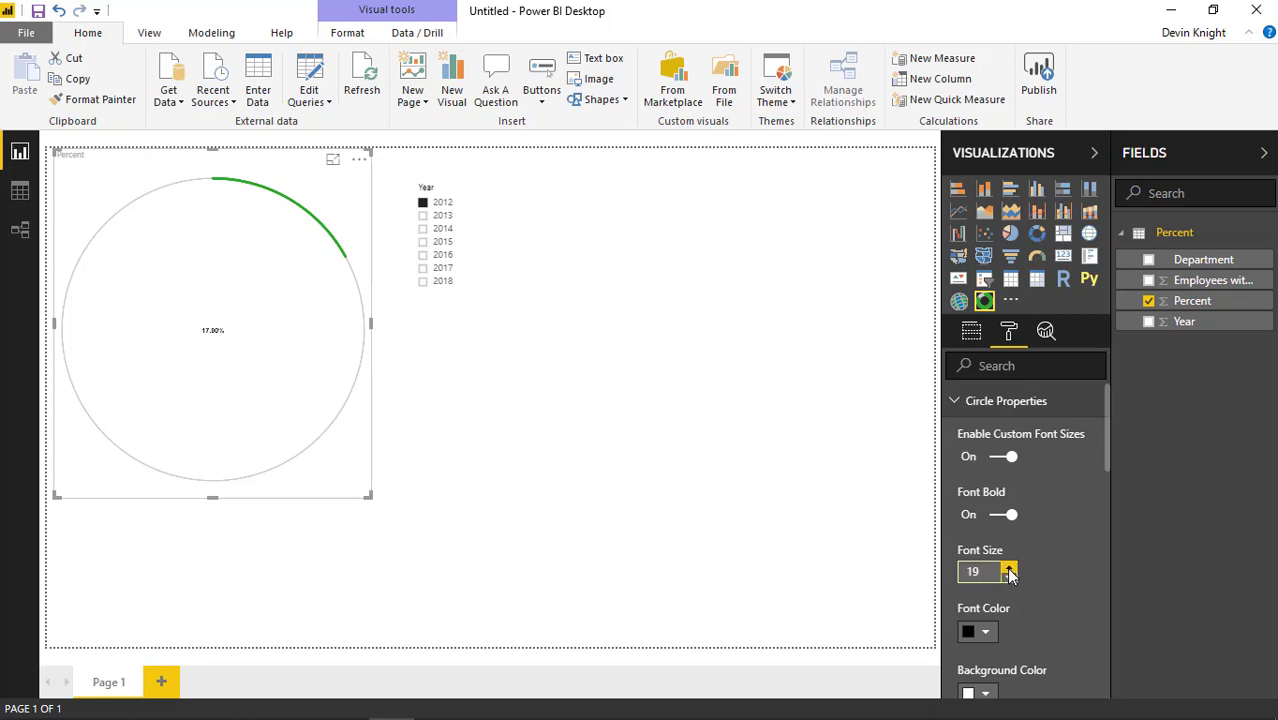
pyautogui.click(1008, 569)
# Try label font sizes 50, 100 and 75, then switch custom font sizes off
pyautogui.write('50')
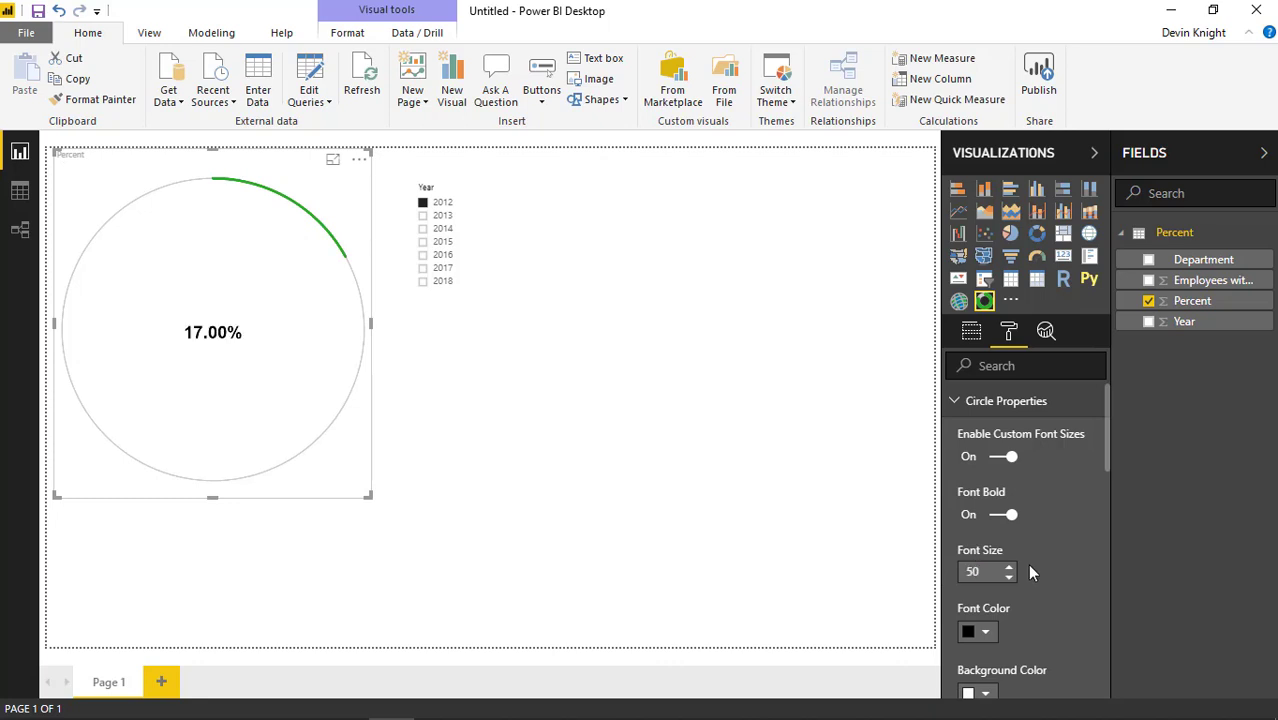
pyautogui.doubleClick(972, 571)
pyautogui.write('100')
pyautogui.press('BackSpace')
pyautogui.press('BackSpace')
pyautogui.press('BackSpace')
pyautogui.write('75')
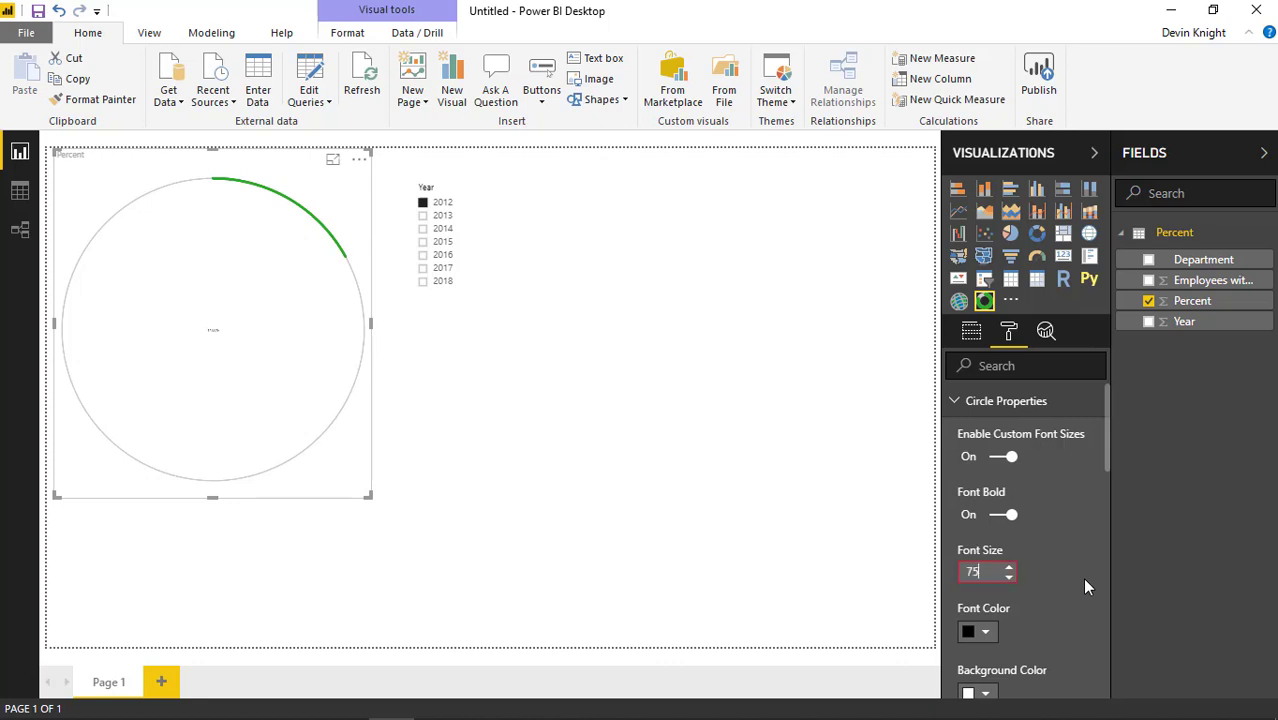
pyautogui.press('BackSpace')
pyautogui.click(1008, 462)
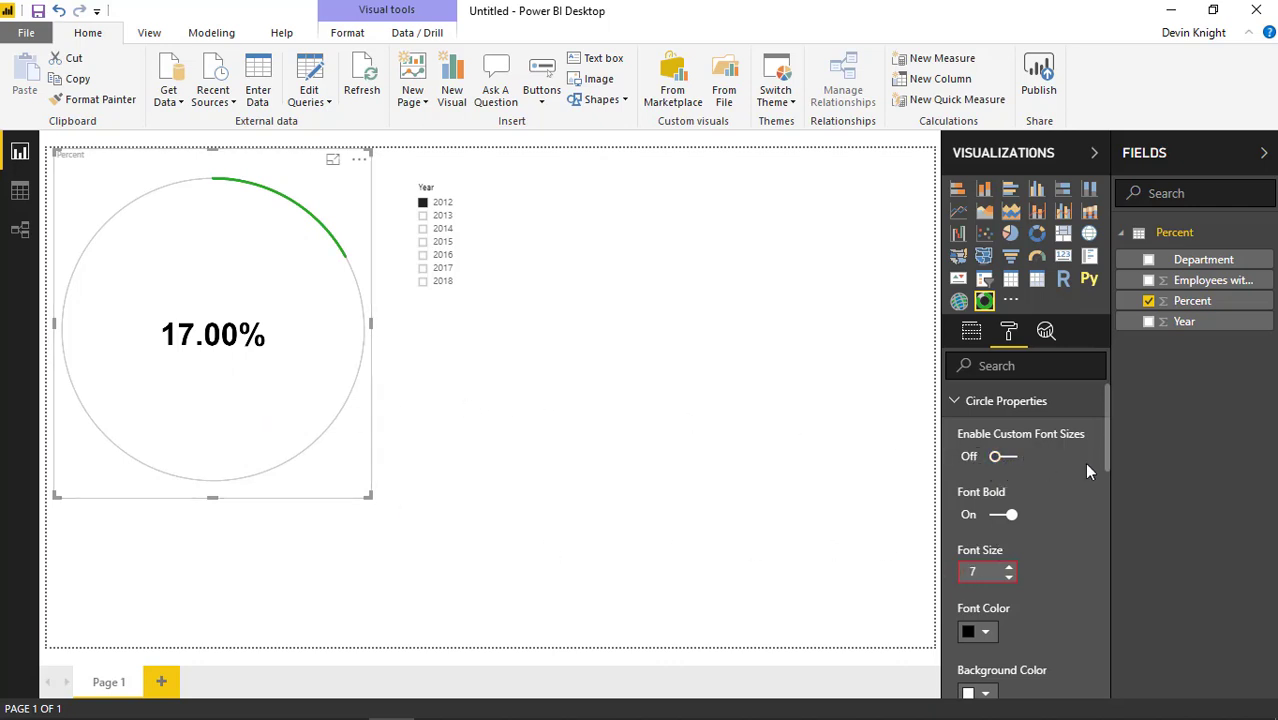
# Toggle bold on the percentage label several times, leaving it bold
pyautogui.click(1002, 518)
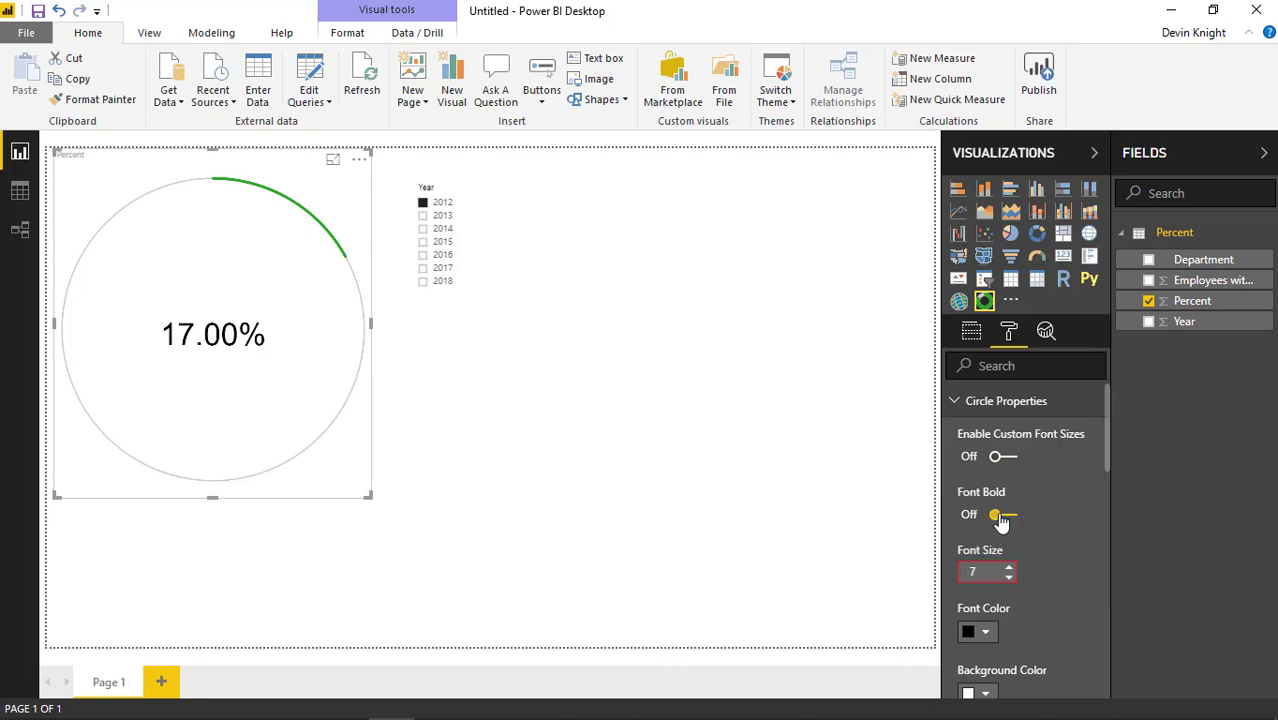
pyautogui.click(1002, 518)
pyautogui.click(1002, 518)
pyautogui.click(1002, 518)
pyautogui.click(995, 517)
pyautogui.scroll(-2, 994, 565)
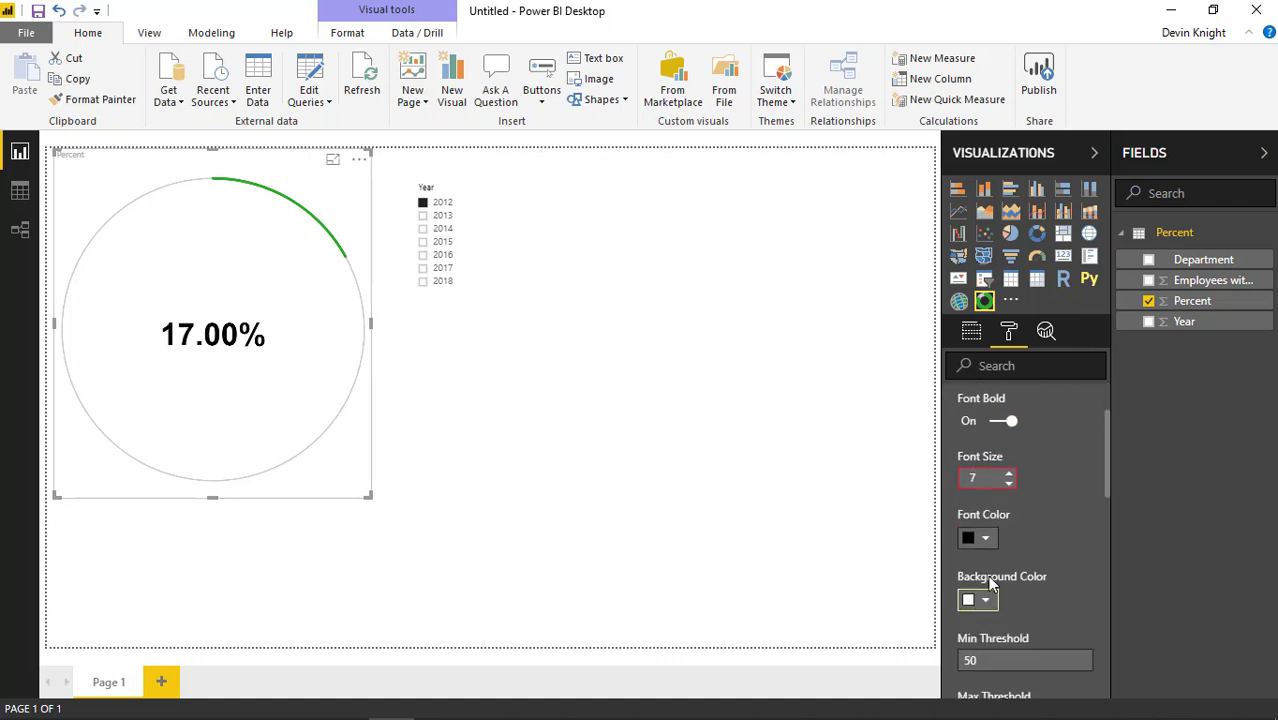
pyautogui.scroll(-2, 1033, 556)
pyautogui.scroll(1, 1031, 551)
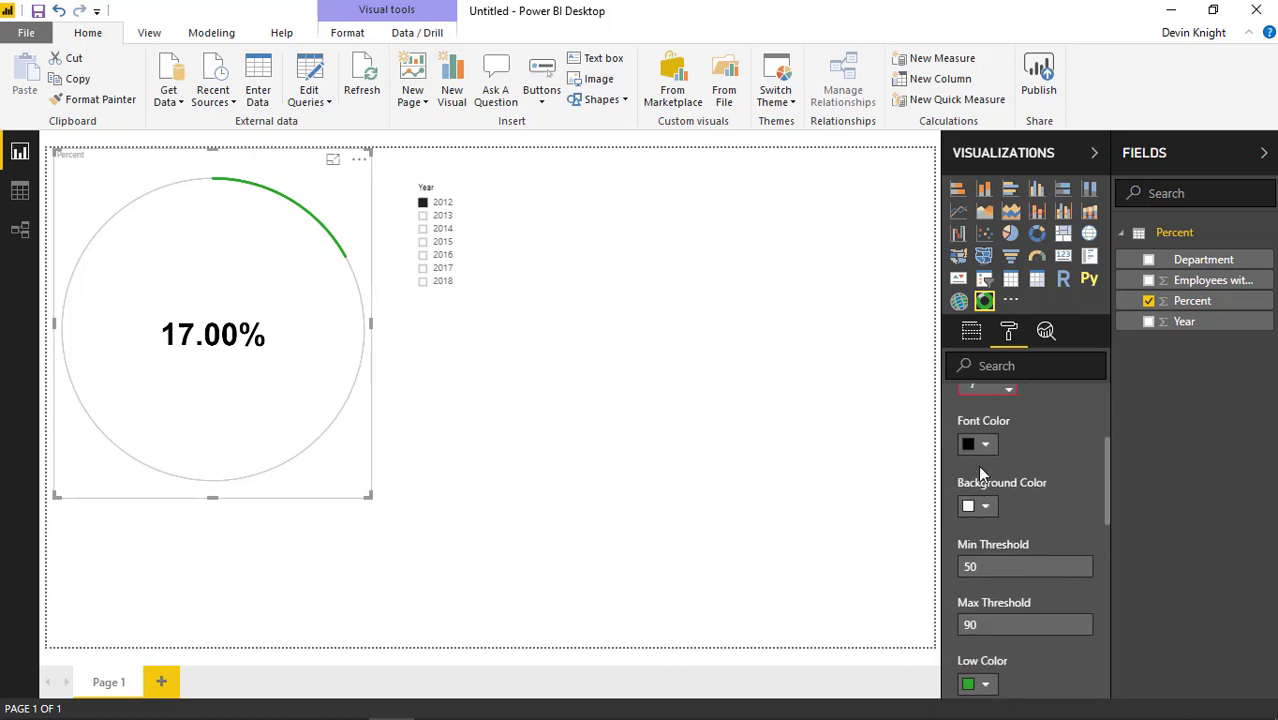
# Set the label font colour to black after trying dark grey and gold, keeping the white background
pyautogui.click(980, 445)
pyautogui.click(1014, 471)
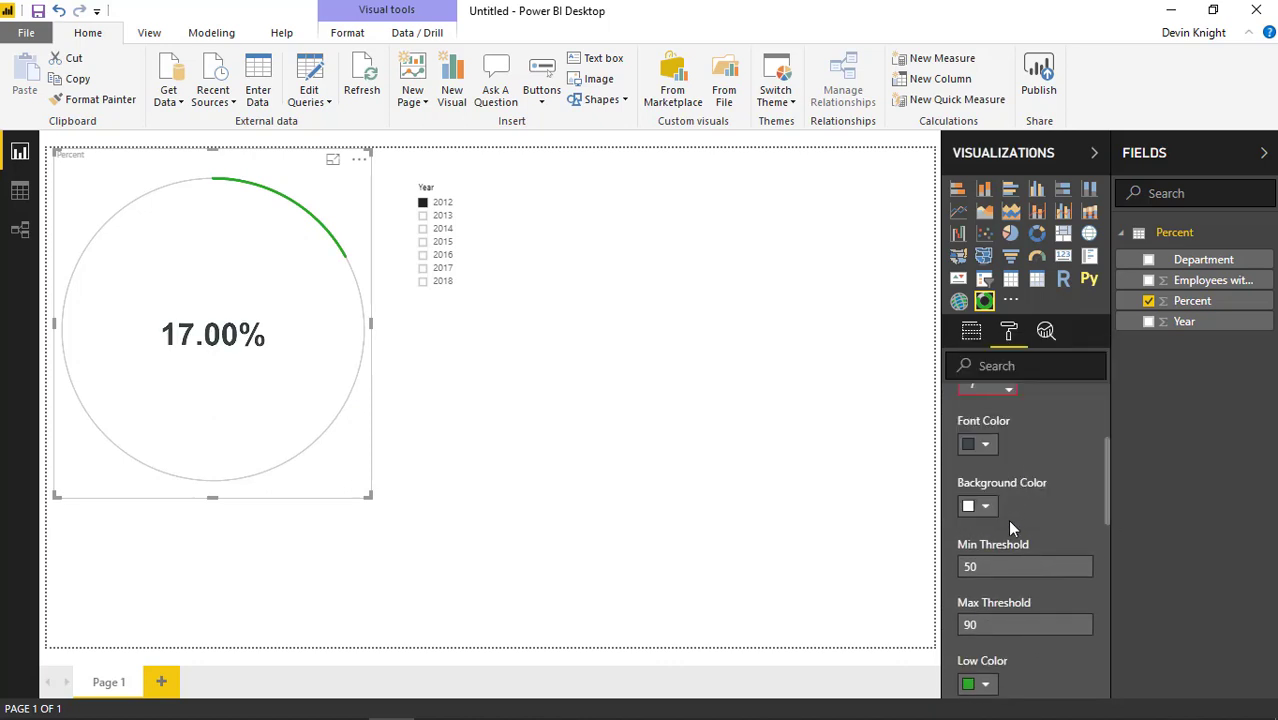
pyautogui.click(978, 445)
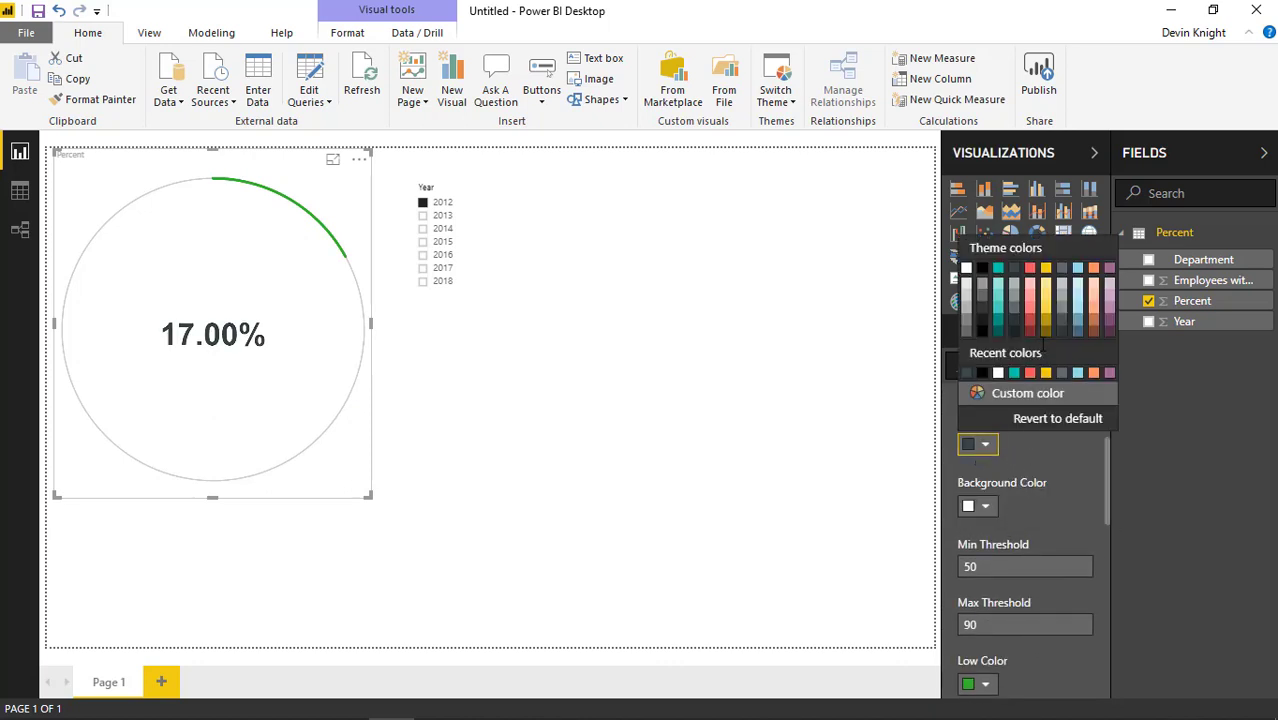
pyautogui.click(1045, 332)
pyautogui.click(980, 445)
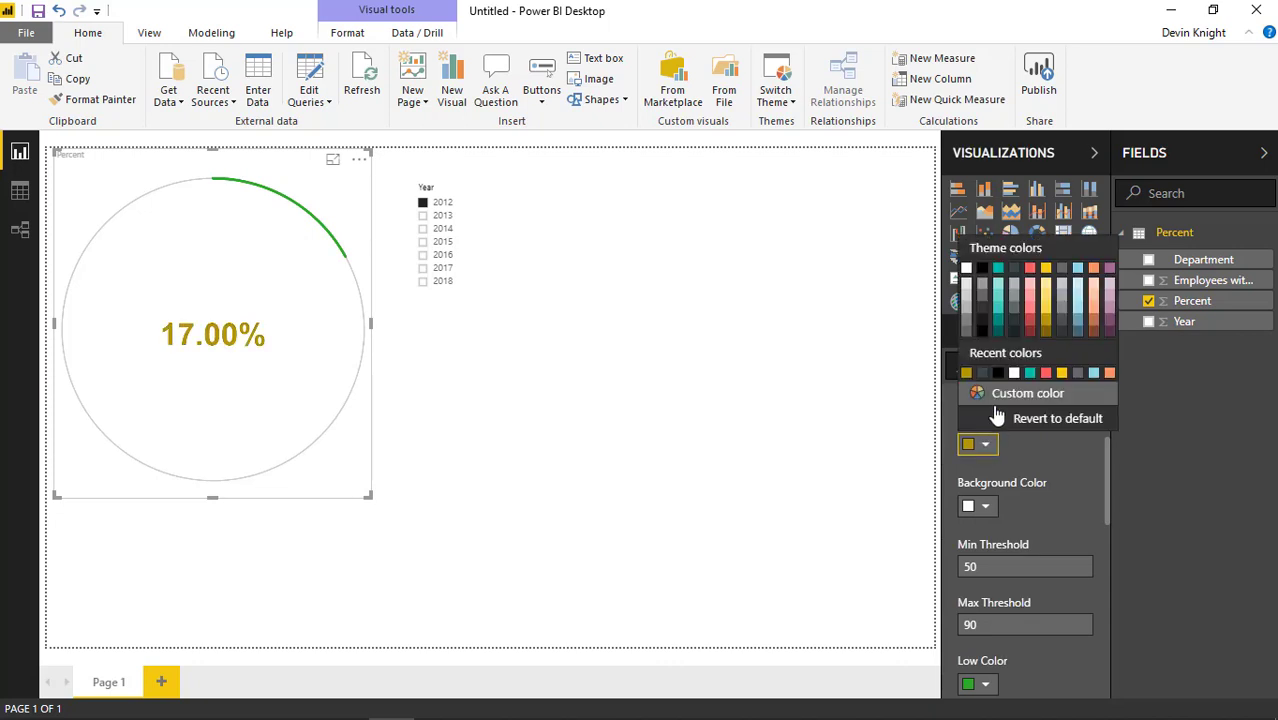
pyautogui.click(999, 373)
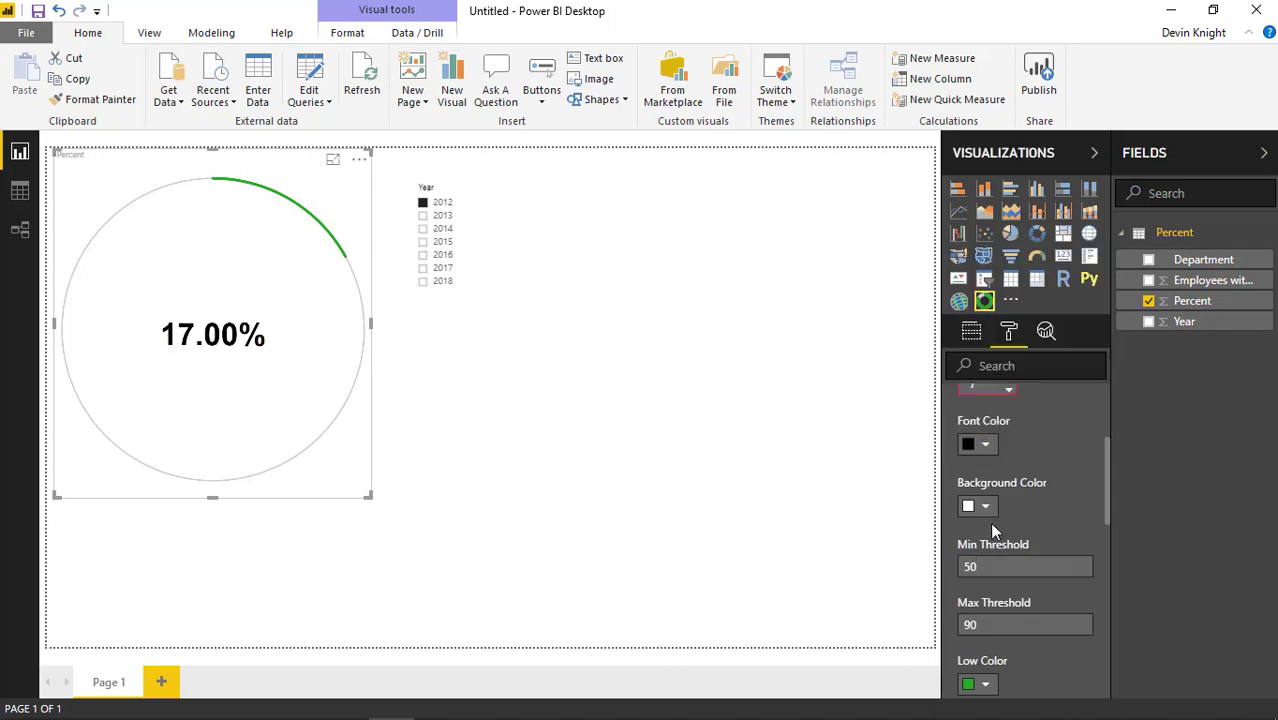
pyautogui.scroll(-1, 989, 500)
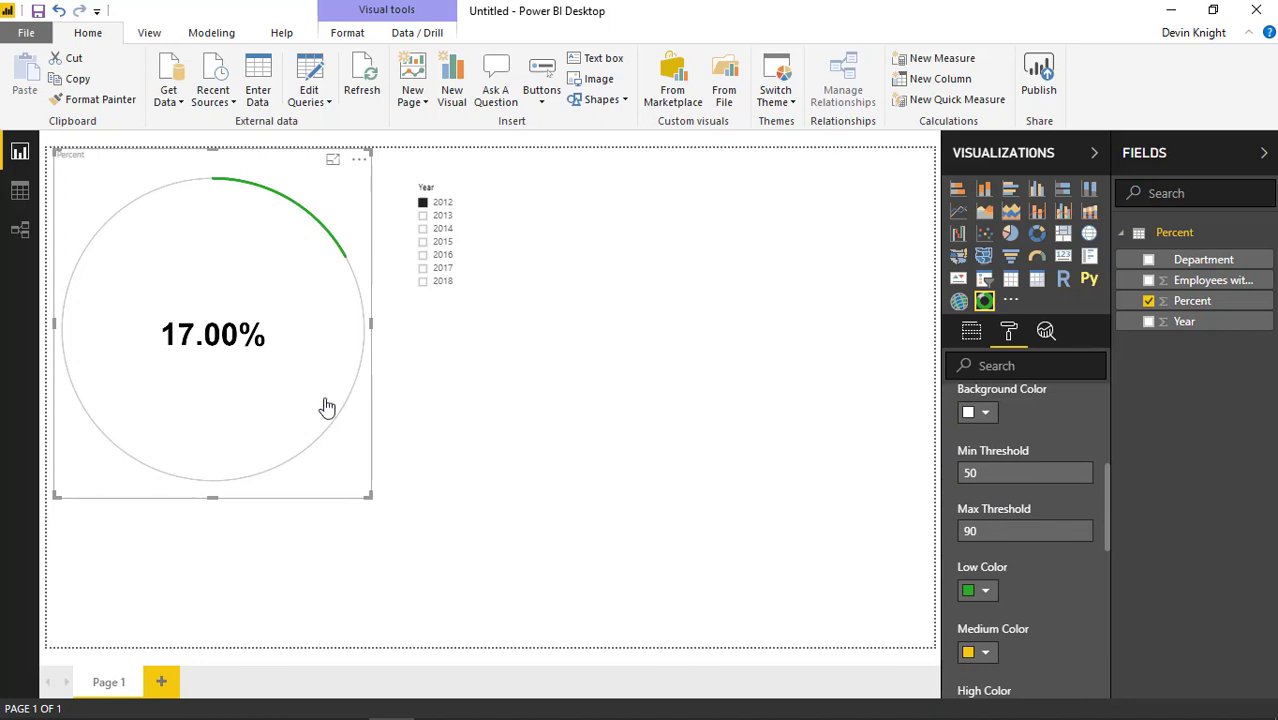
pyautogui.click(975, 413)
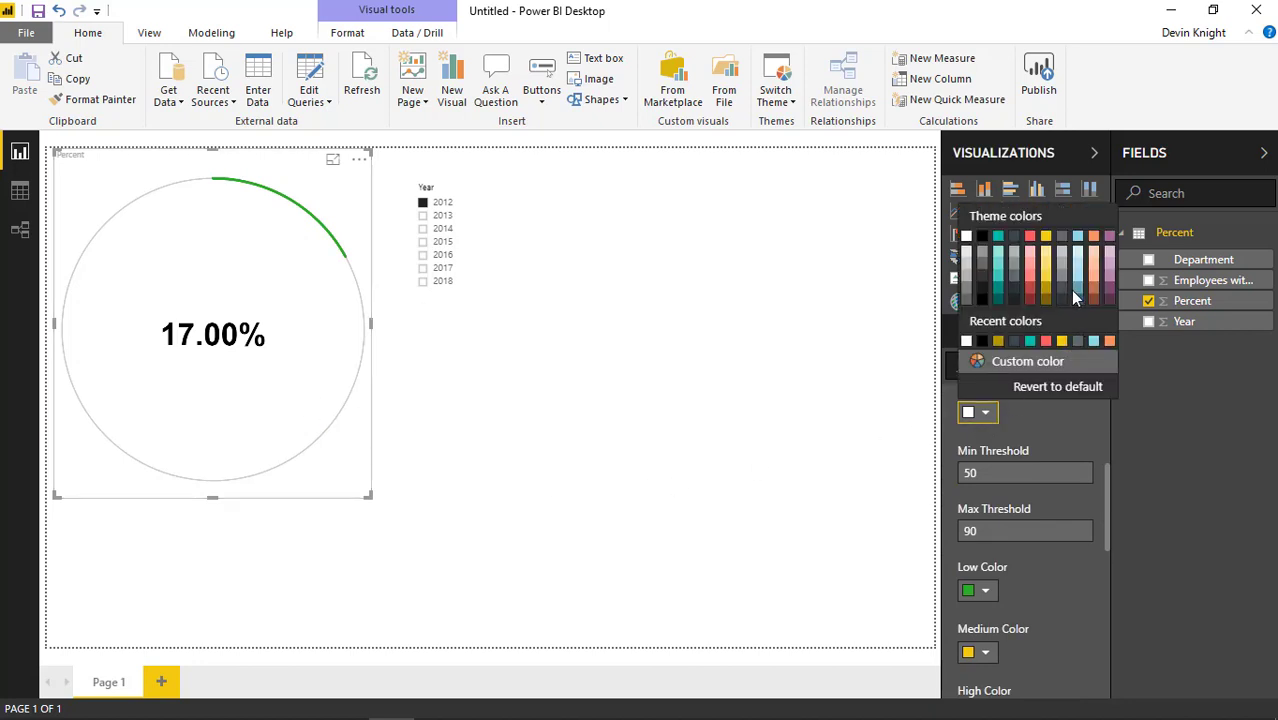
pyautogui.click(1070, 290)
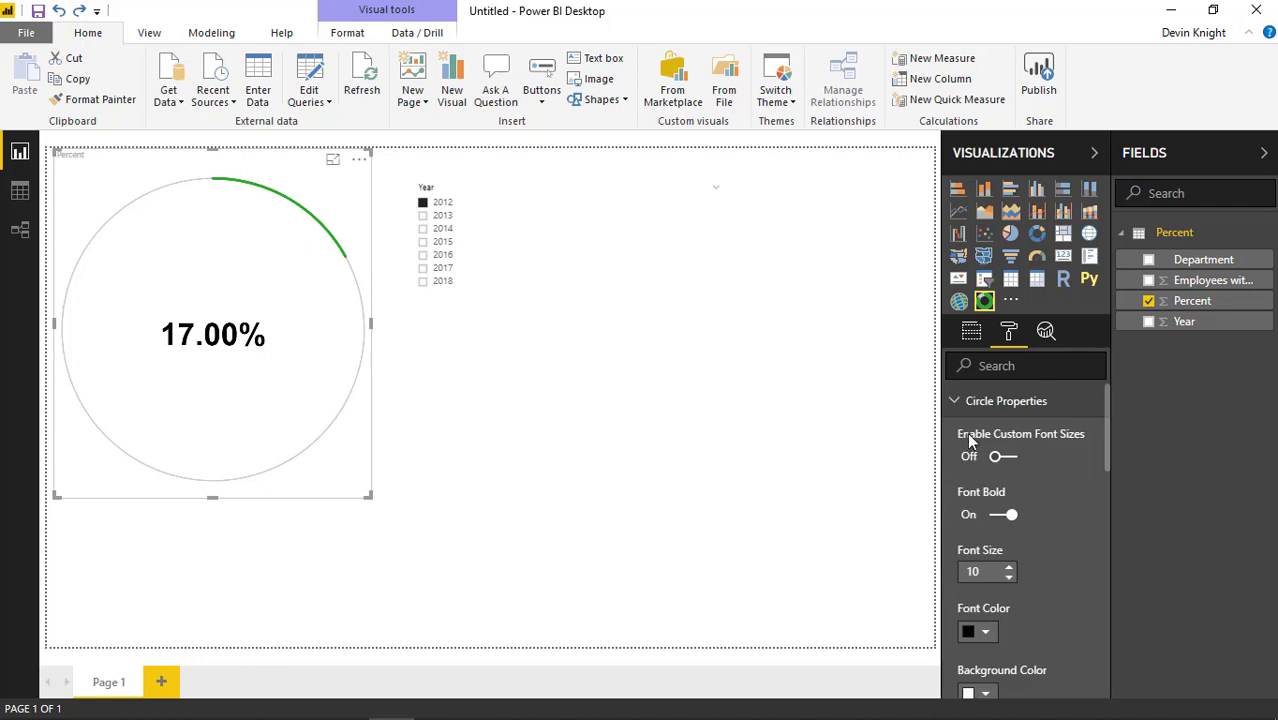
# Set the gauge's Max Threshold to 75
pyautogui.scroll(-2, 1009, 487)
pyautogui.scroll(-1, 1010, 512)
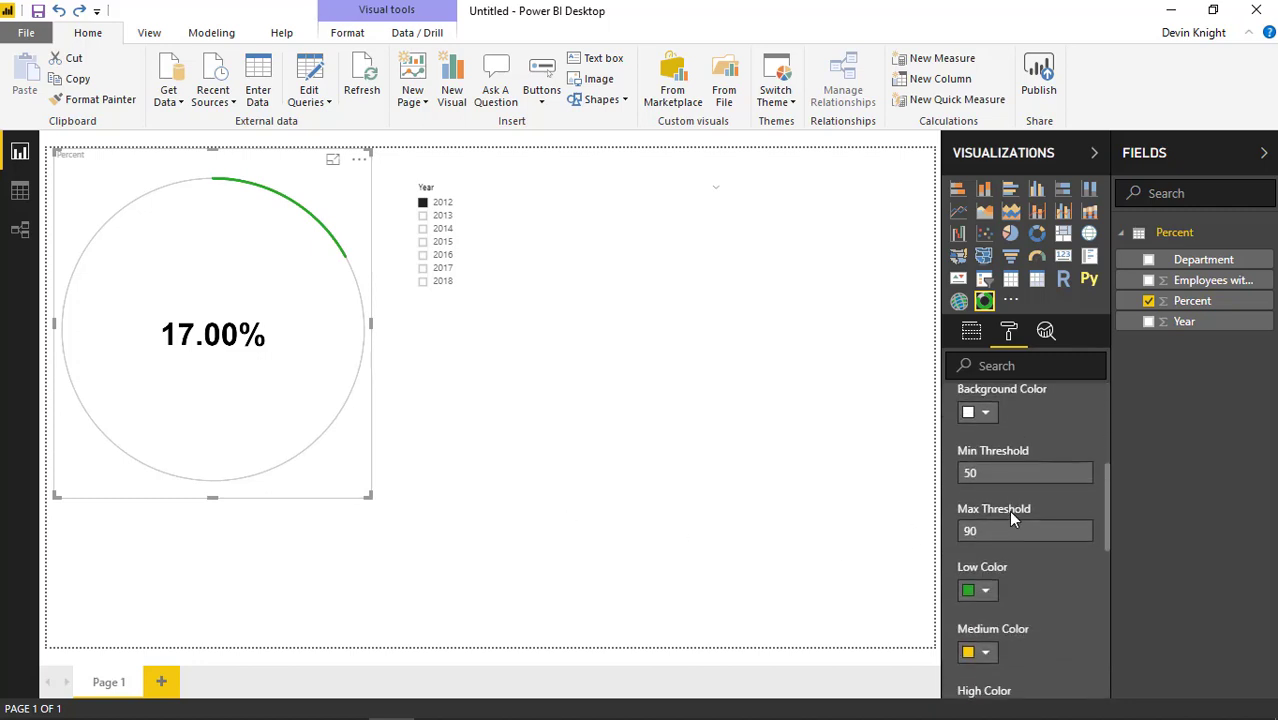
pyautogui.click(985, 530)
pyautogui.click(990, 529)
pyautogui.write('75')
pyautogui.scroll(-3, 980, 548)
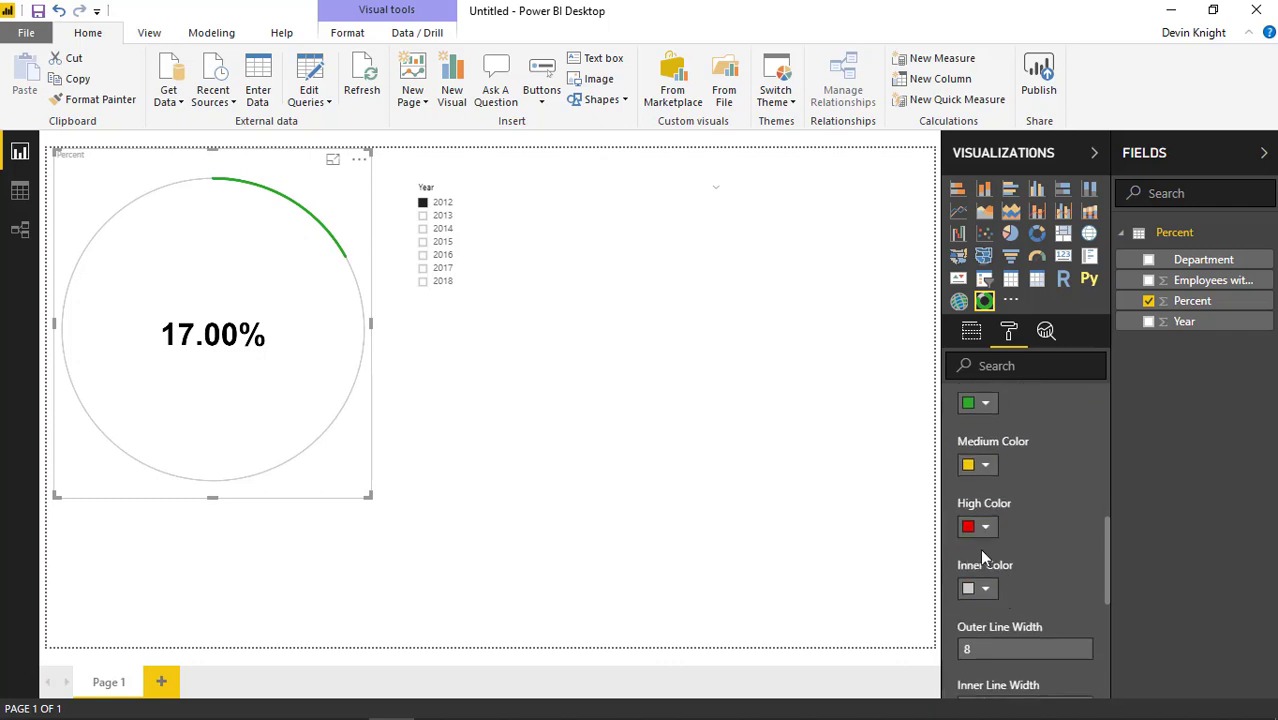
pyautogui.scroll(2, 981, 552)
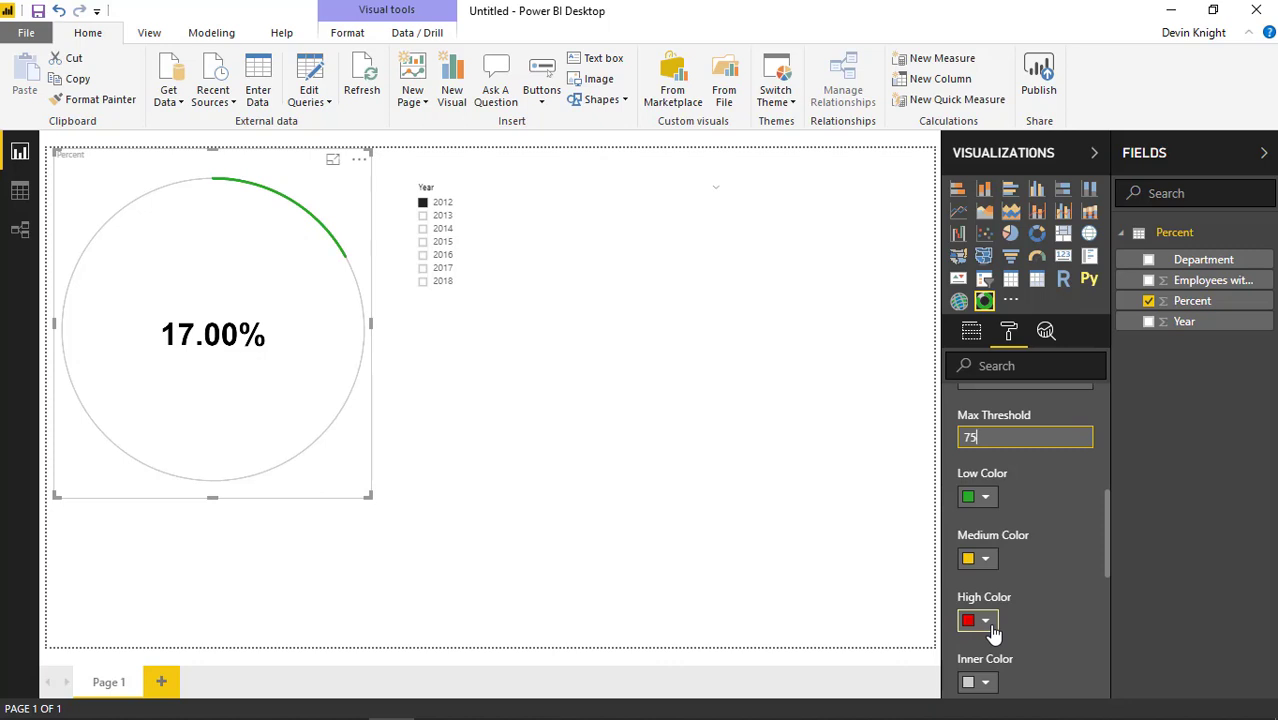
# Make Low Color a custom red and High Color green
pyautogui.click(984, 498)
pyautogui.click(988, 447)
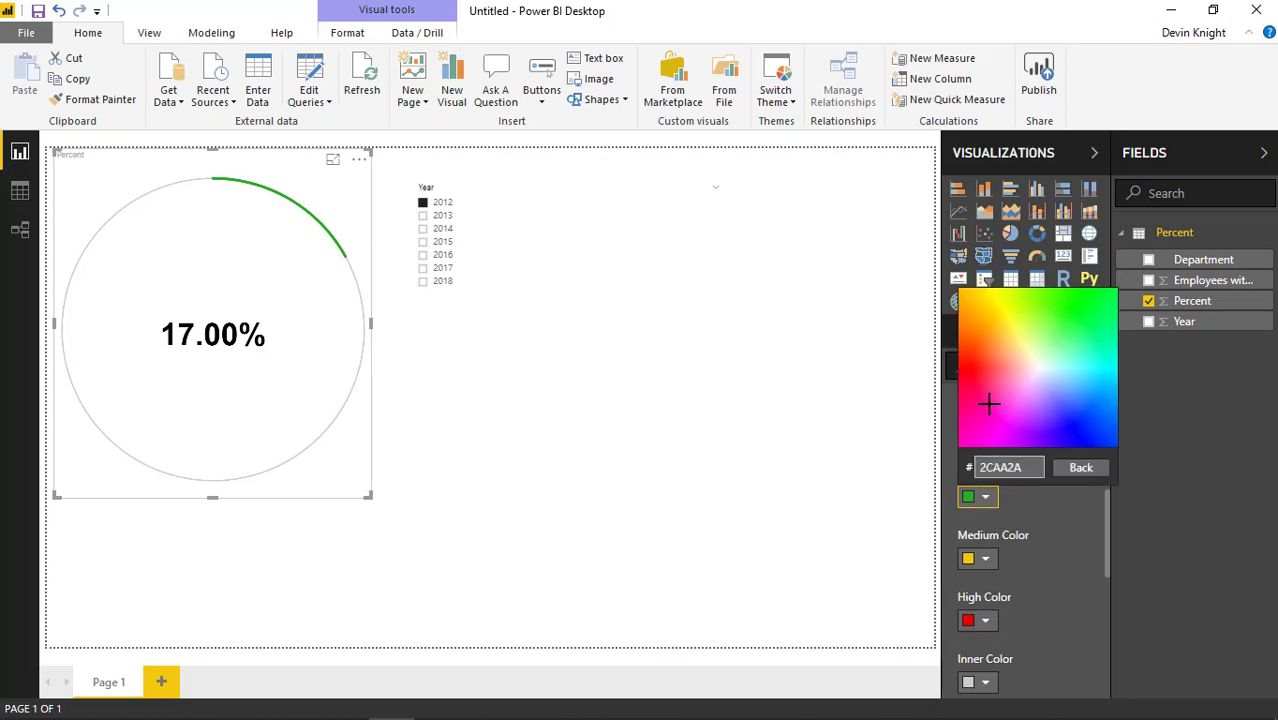
pyautogui.click(962, 372)
pyautogui.click(985, 621)
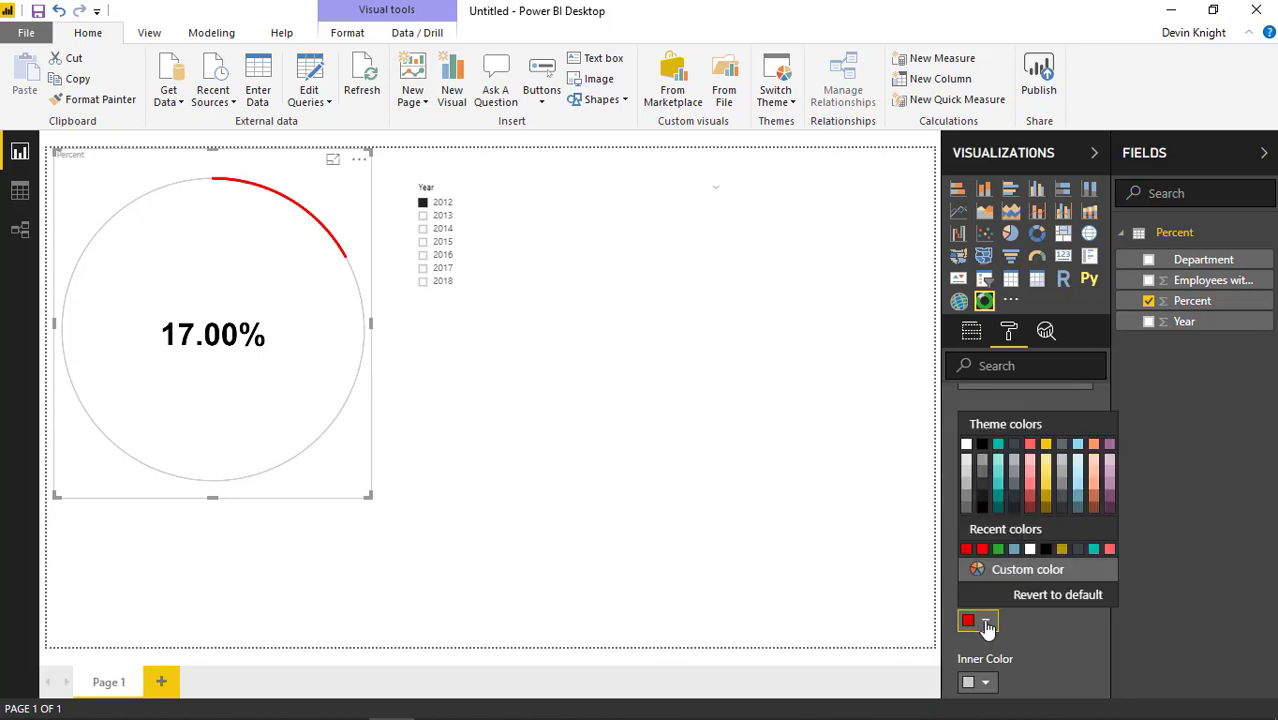
pyautogui.click(998, 549)
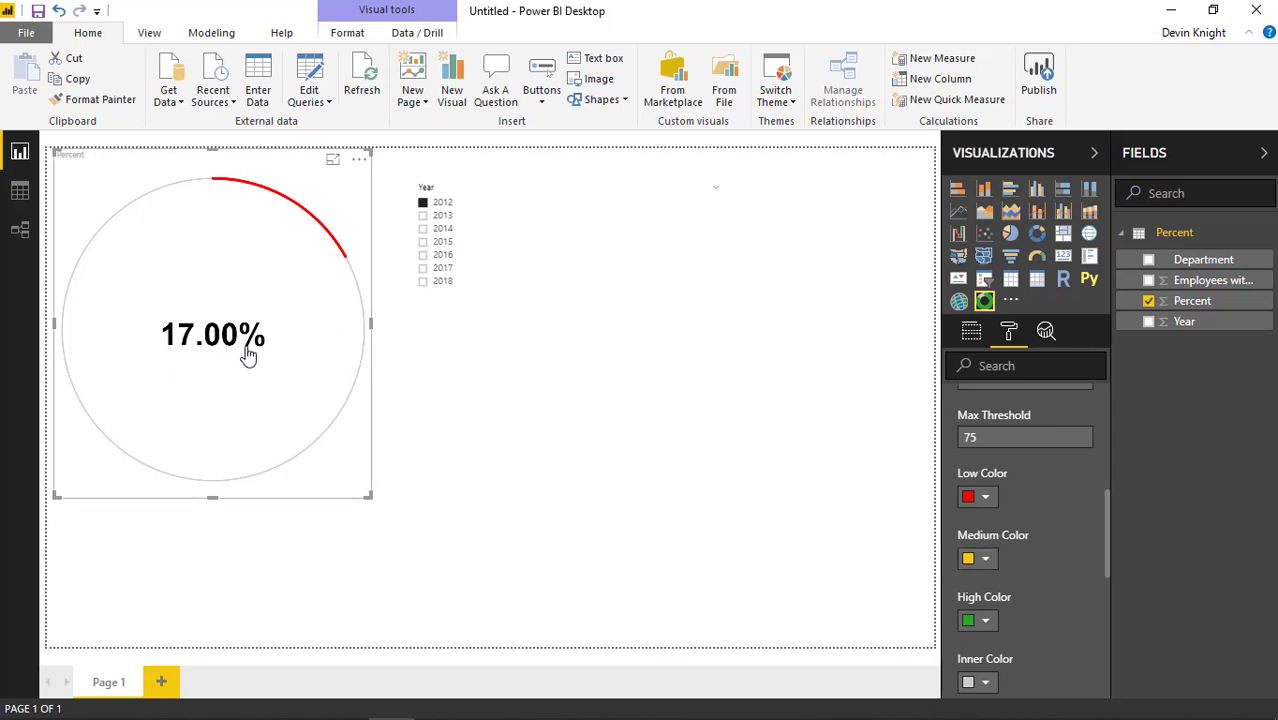
pyautogui.click(423, 270)
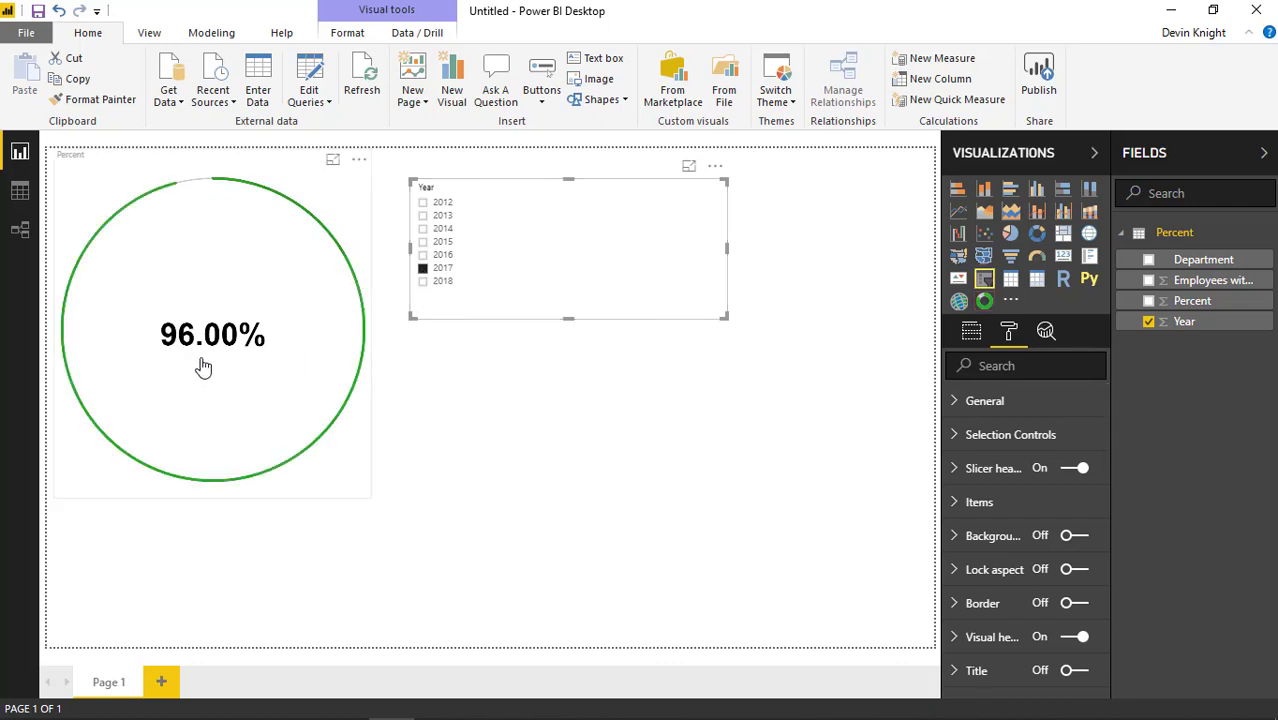
pyautogui.click(422, 268)
pyautogui.click(423, 242)
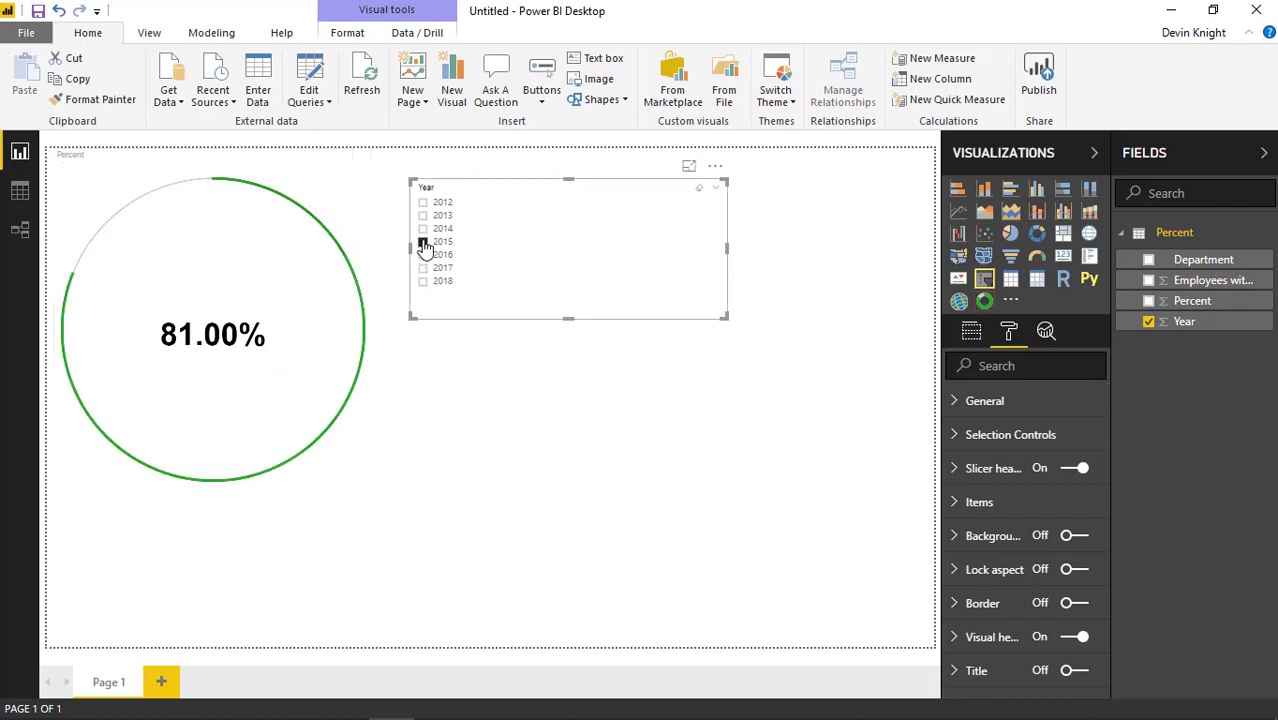
pyautogui.click(423, 229)
pyautogui.click(423, 215)
pyautogui.click(423, 203)
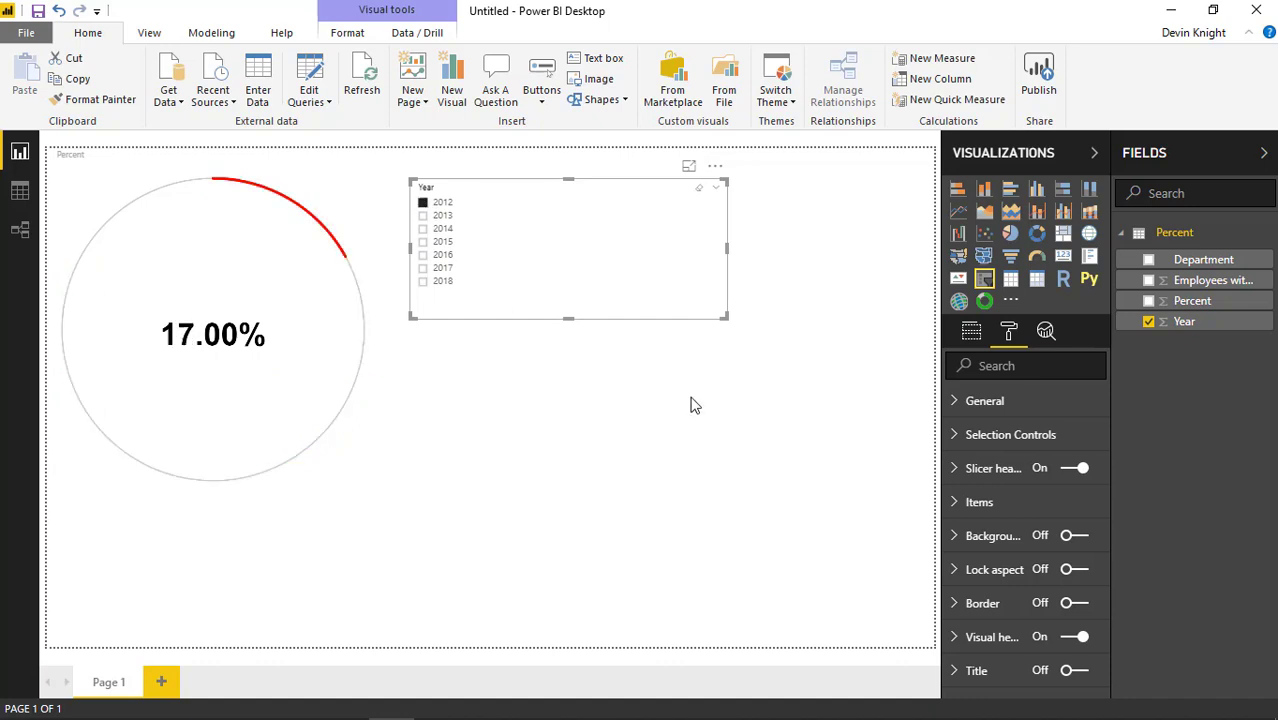
pyautogui.click(345, 366)
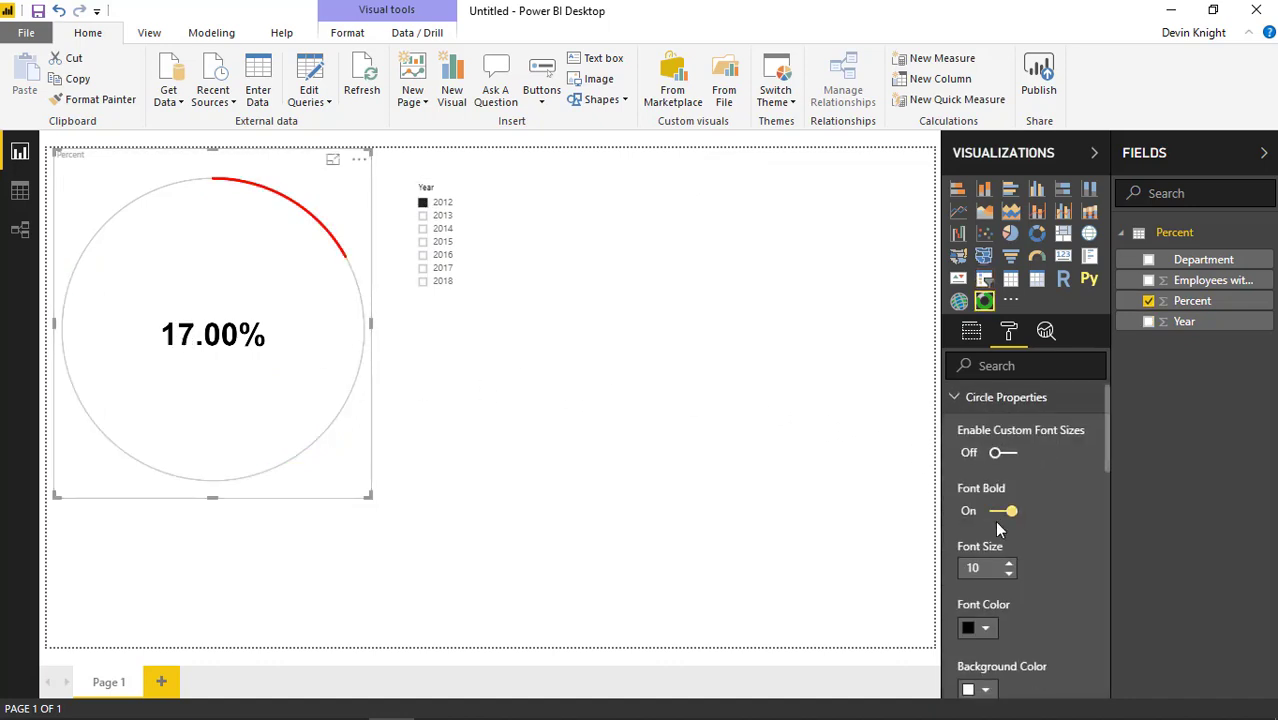
# Try a black inner circle colour, then undo it
pyautogui.scroll(-6, 997, 523)
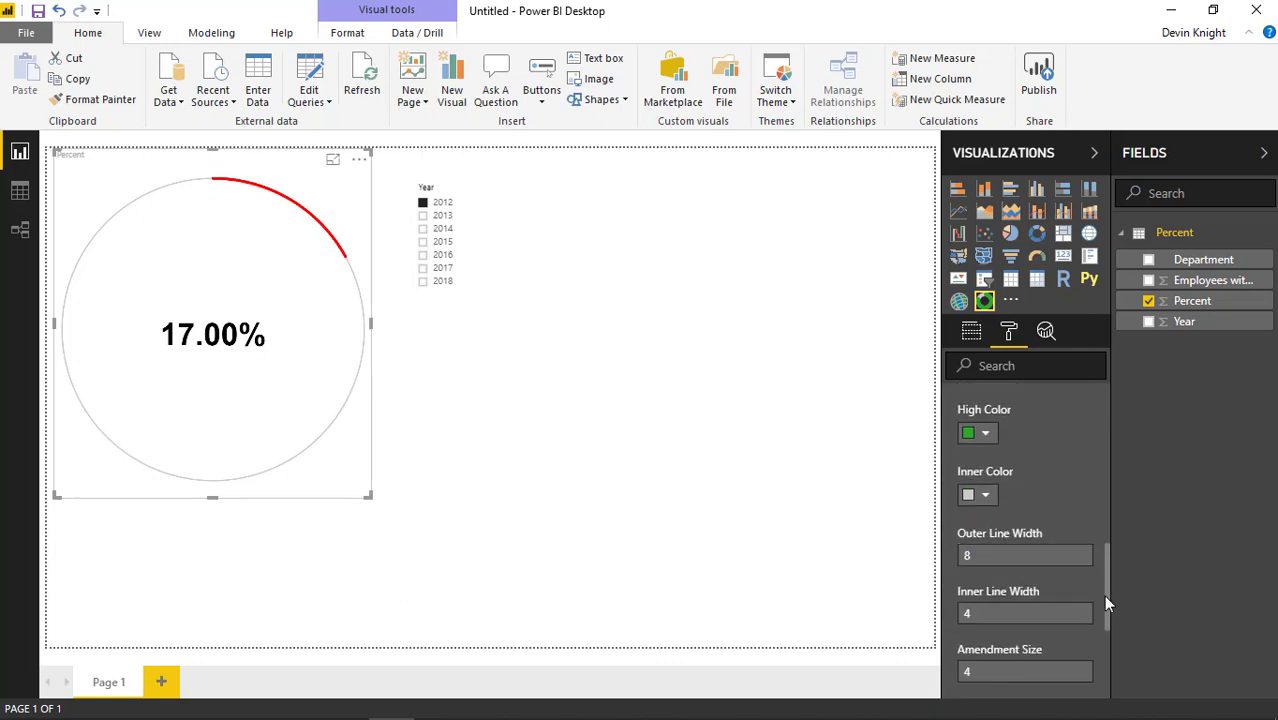
pyautogui.scroll(1, 1077, 584)
pyautogui.scroll(-1, 1023, 506)
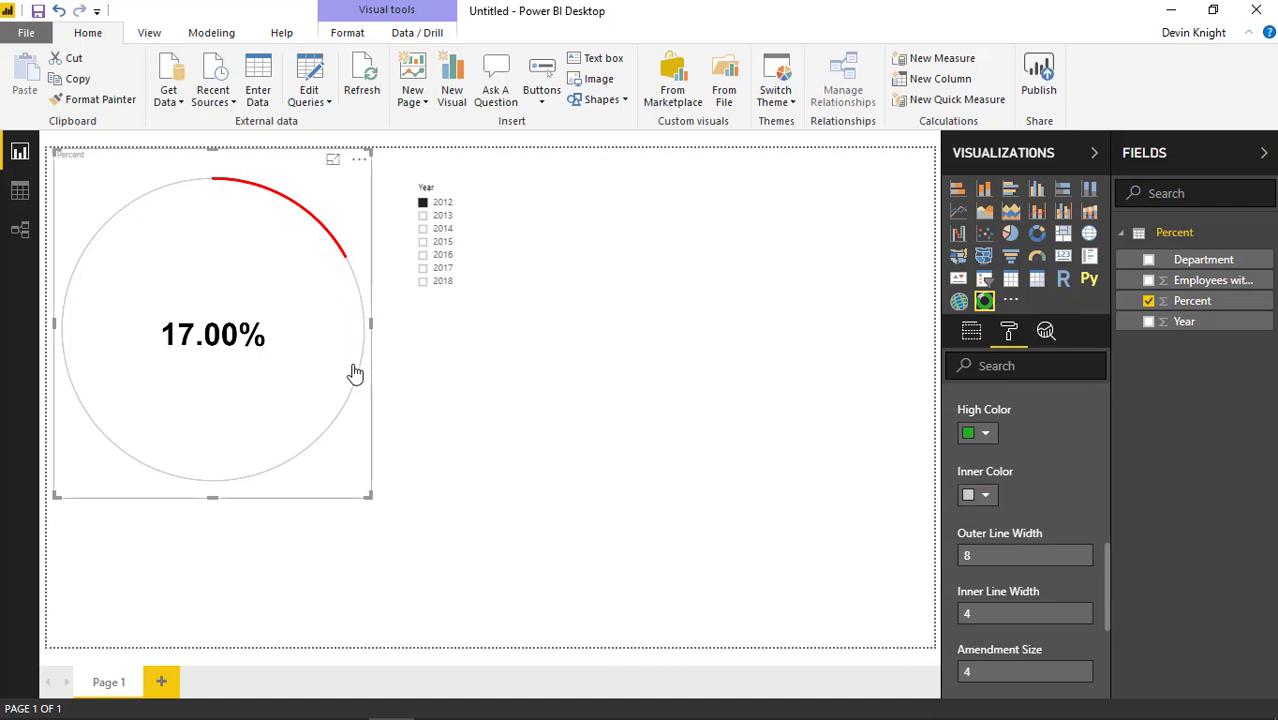
pyautogui.click(987, 497)
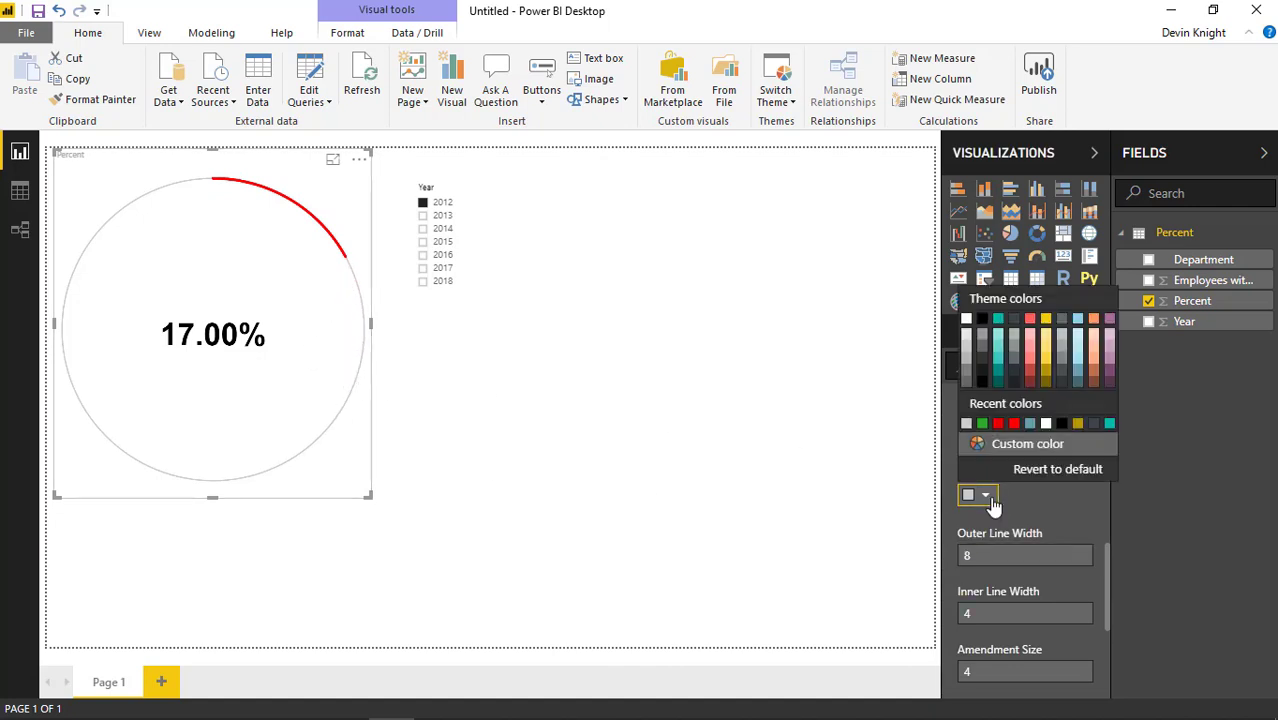
pyautogui.click(1014, 382)
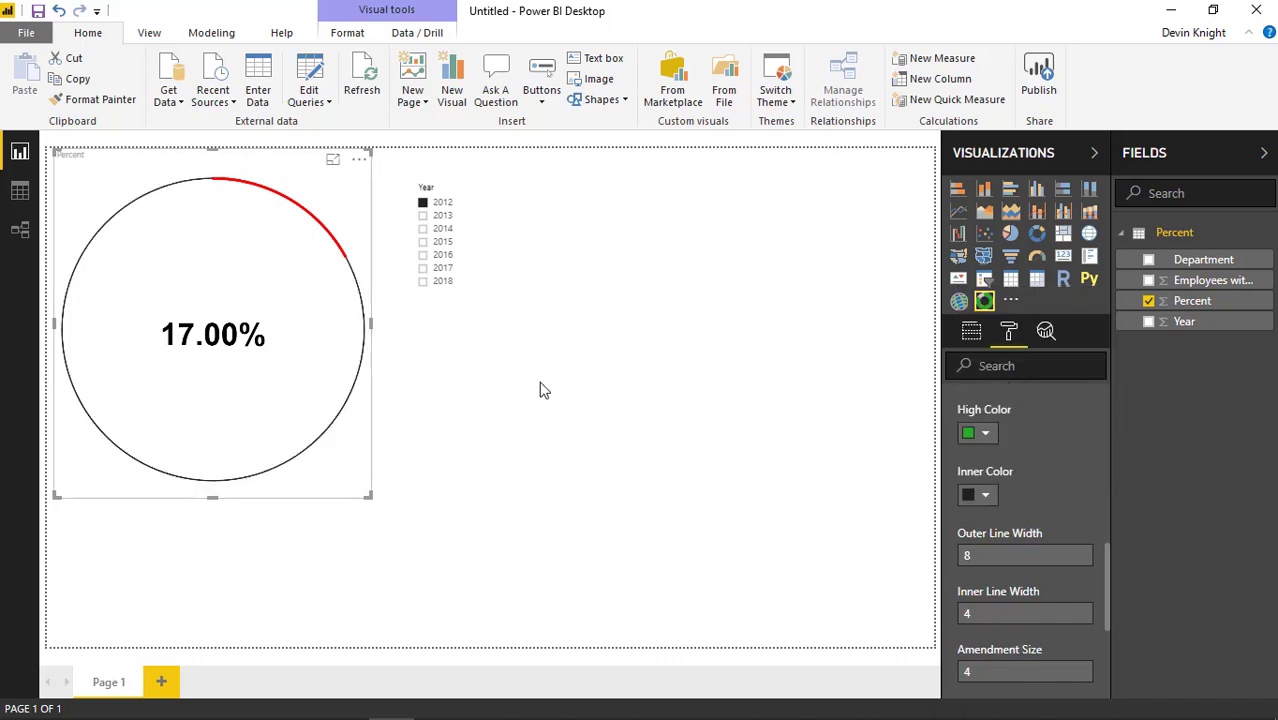
pyautogui.hotkey('ctrl', 'z')
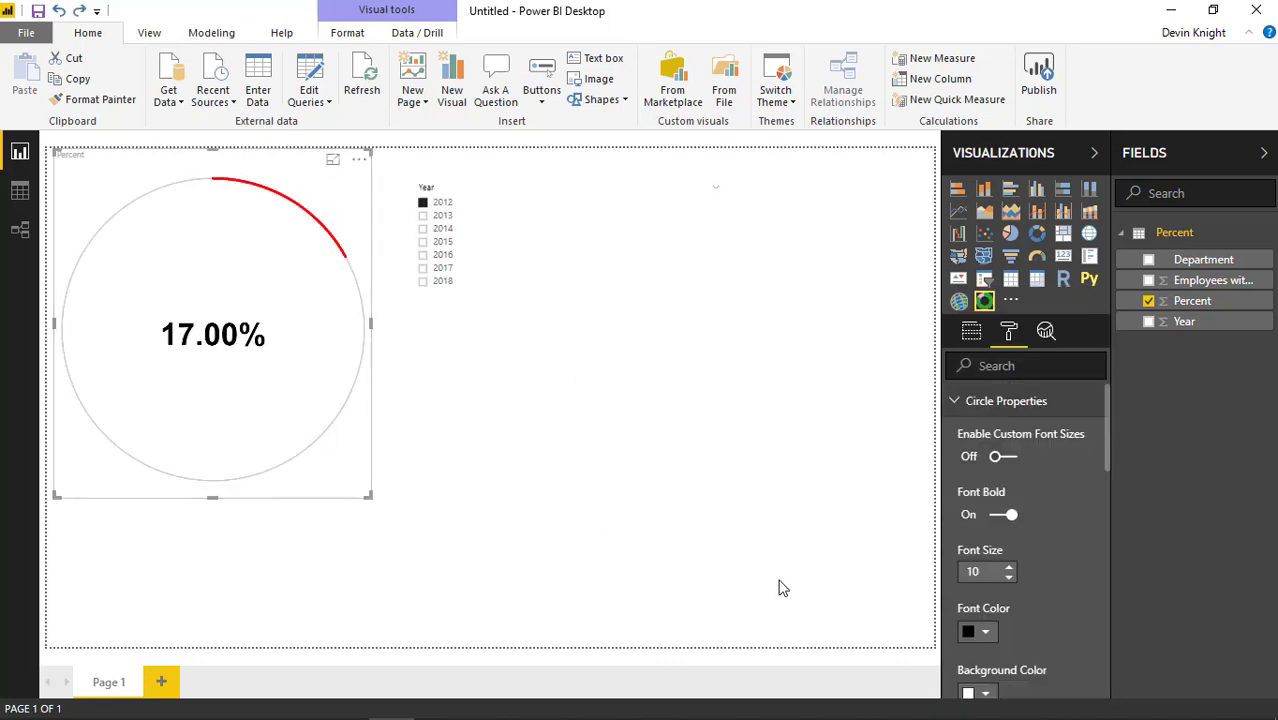
# Set Outer Line Width to 20 and Inner Line Width to 10, then widen the gauge slightly
pyautogui.scroll(-10, 1020, 530)
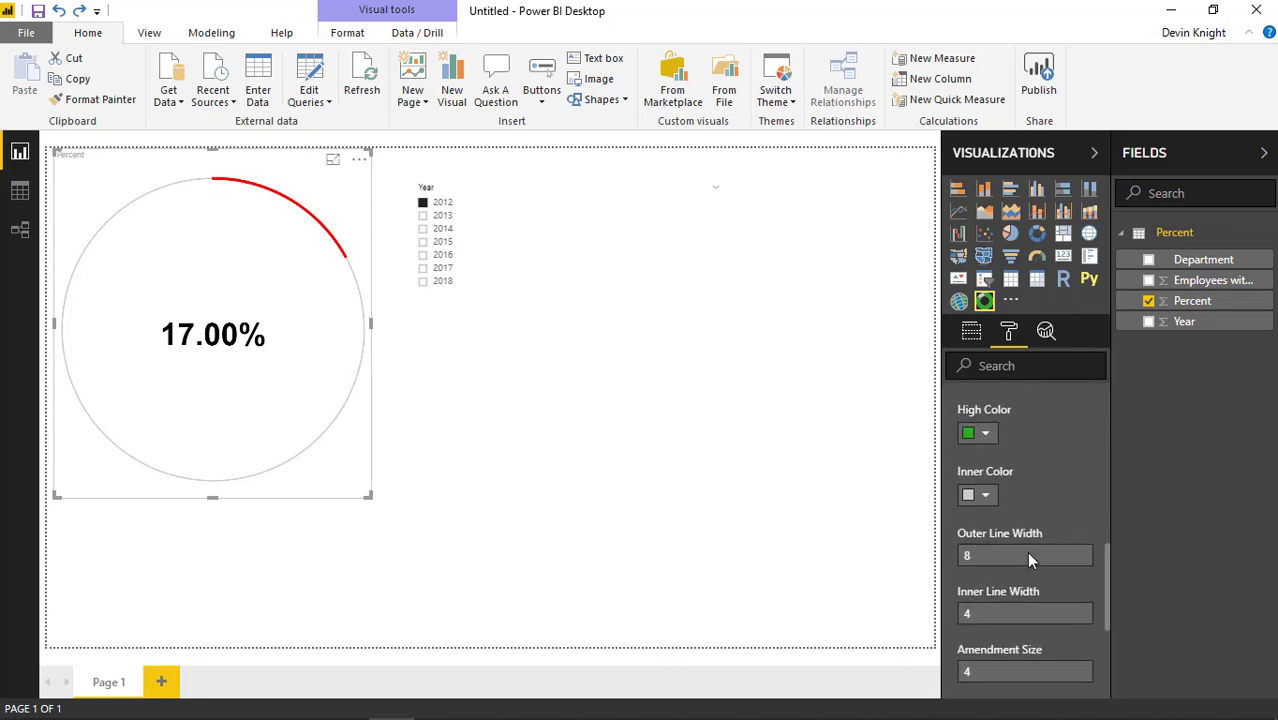
pyautogui.click(1029, 551)
pyautogui.scroll(-2, 1029, 553)
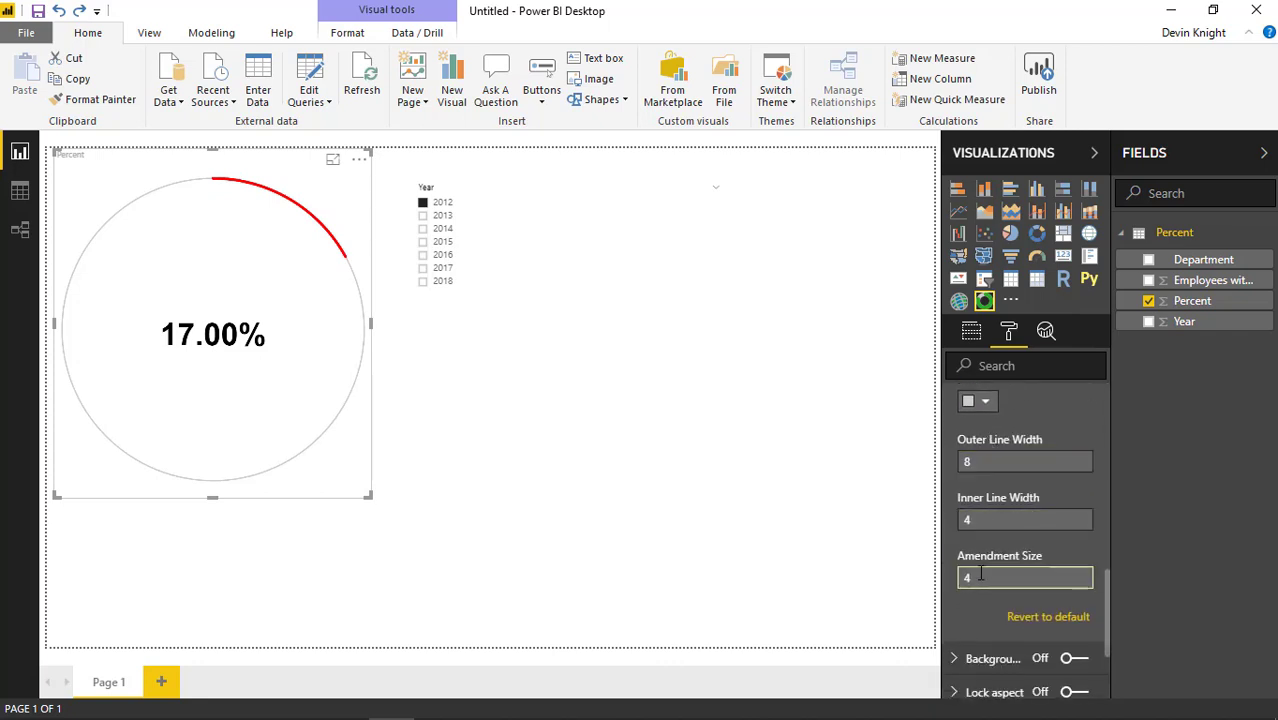
pyautogui.click(980, 522)
pyautogui.hotkey('shift', 'Tab')
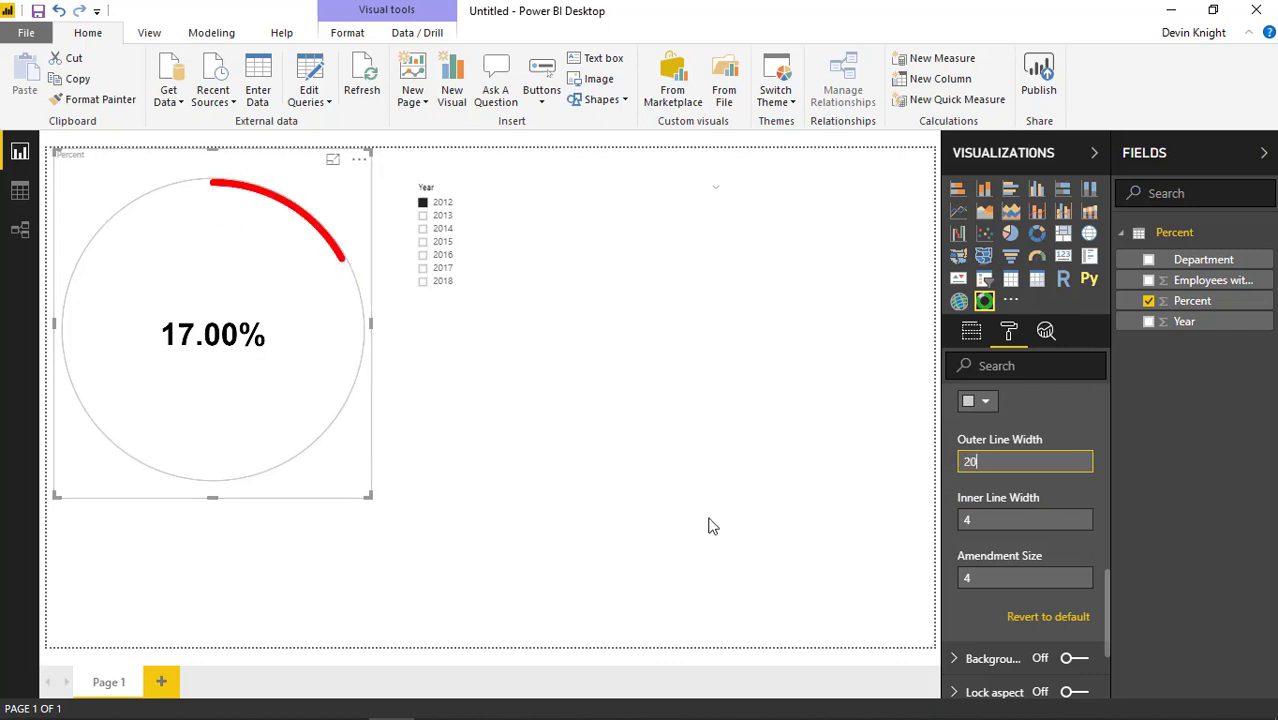
pyautogui.click(1000, 519)
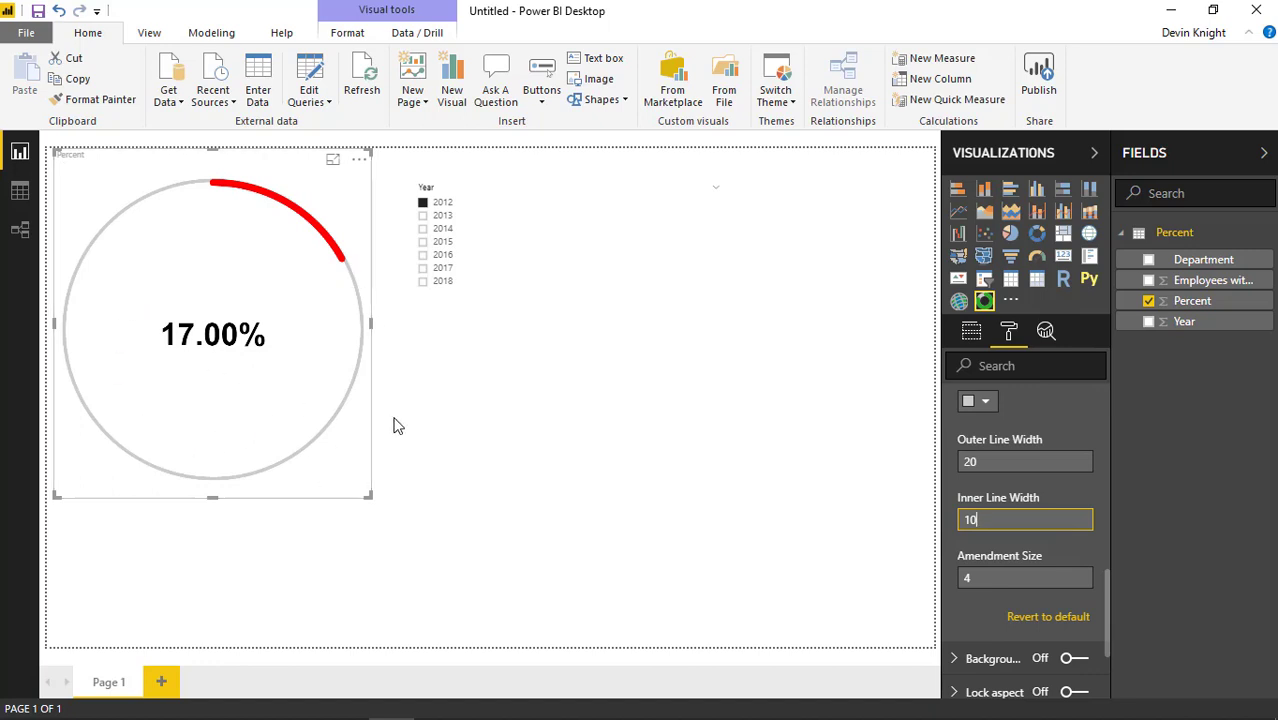
pyautogui.moveTo(376, 505); pyautogui.dragTo(400, 490)
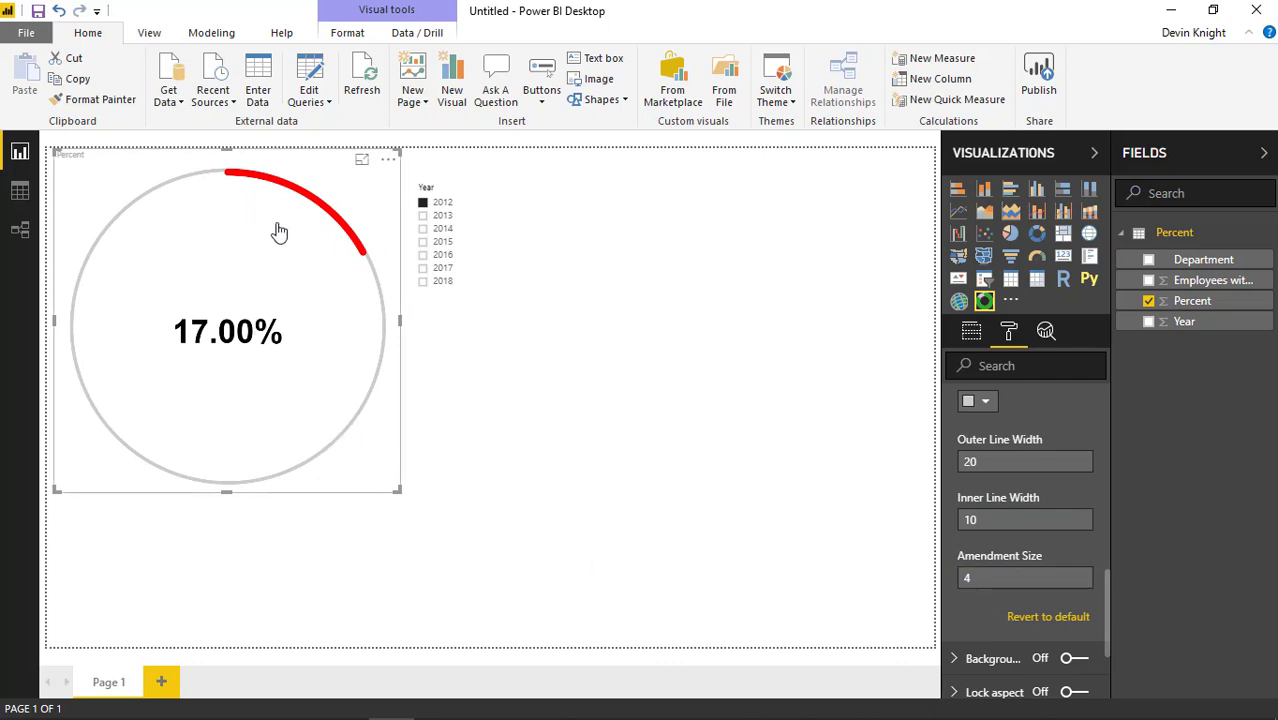
pyautogui.click(423, 241)
pyautogui.click(423, 255)
pyautogui.click(423, 268)
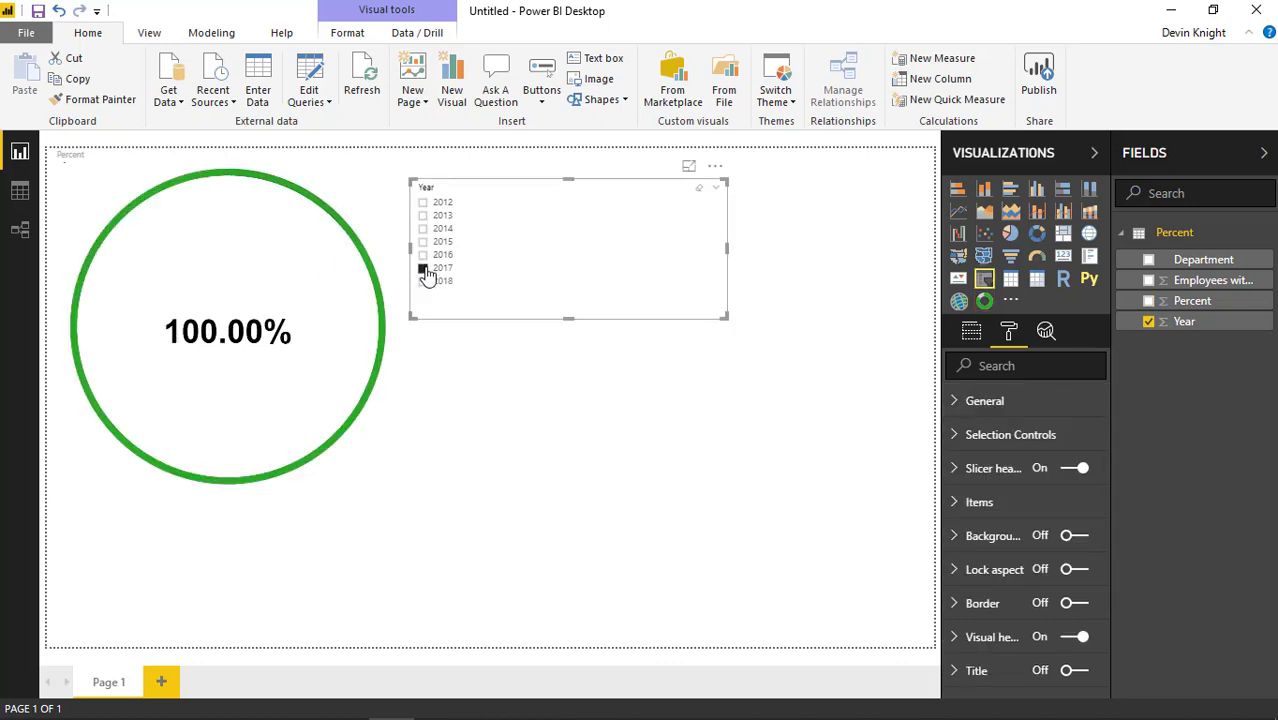
pyautogui.click(423, 281)
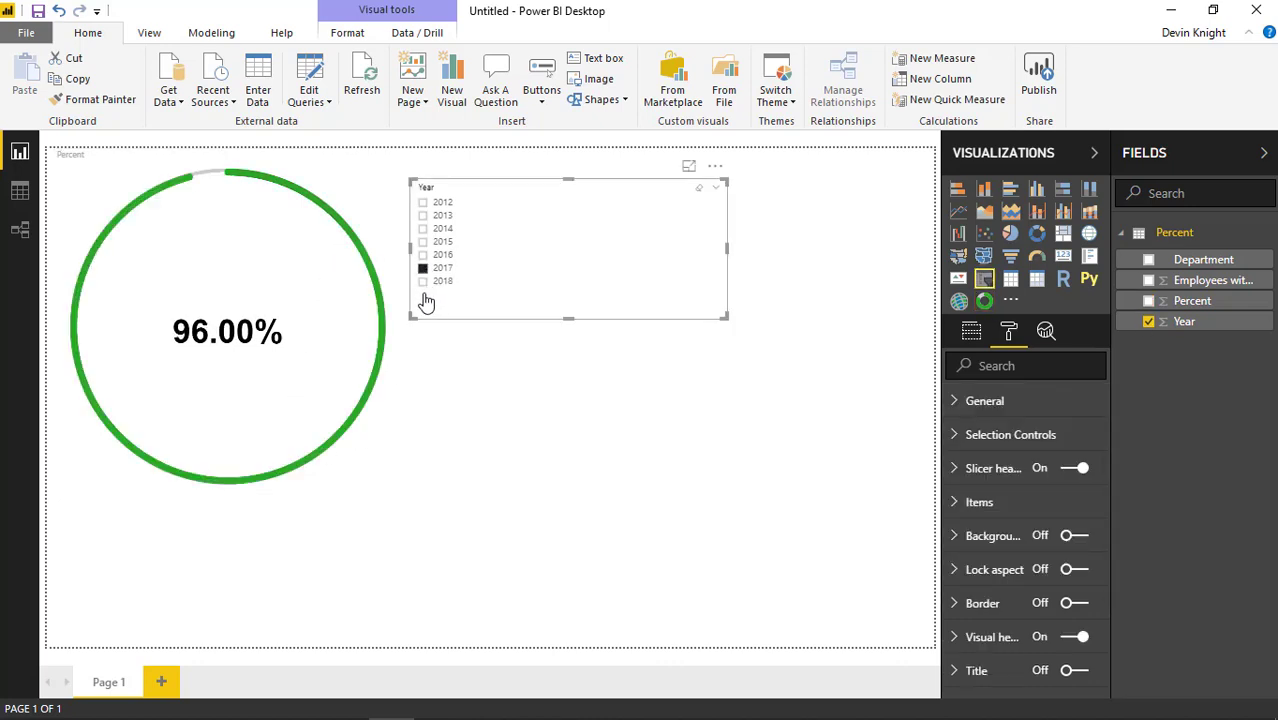
pyautogui.click(422, 203)
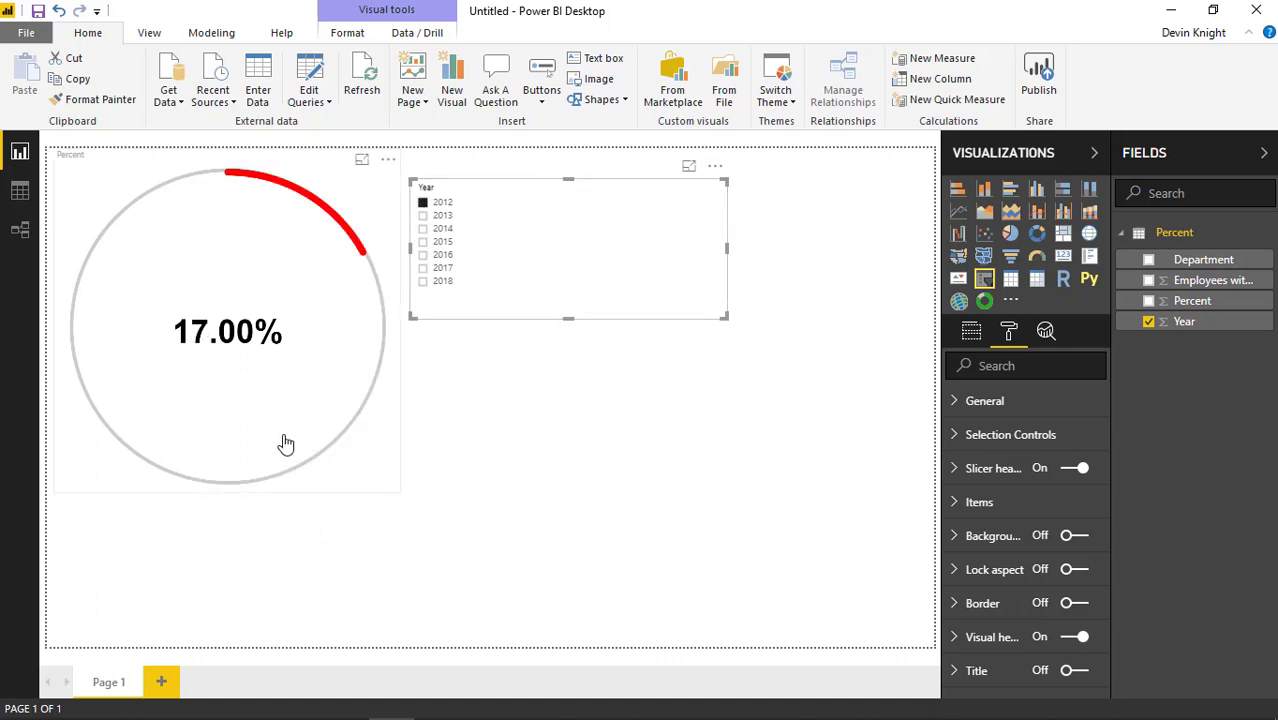